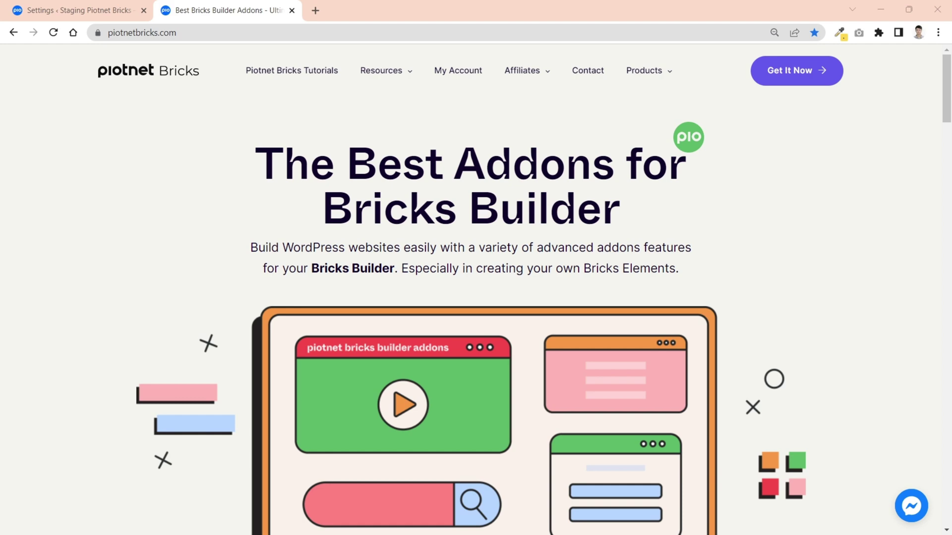
# Preview the Flex Slider demo from Piotnet Bricks Tutorials, expanding its Captain America slide.
pyautogui.click(295, 75)
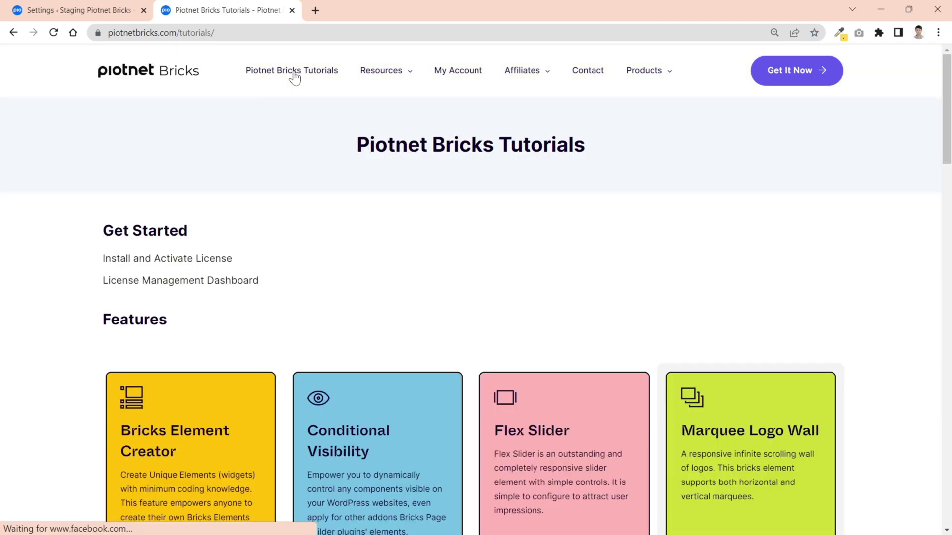
pyautogui.click(560, 439)
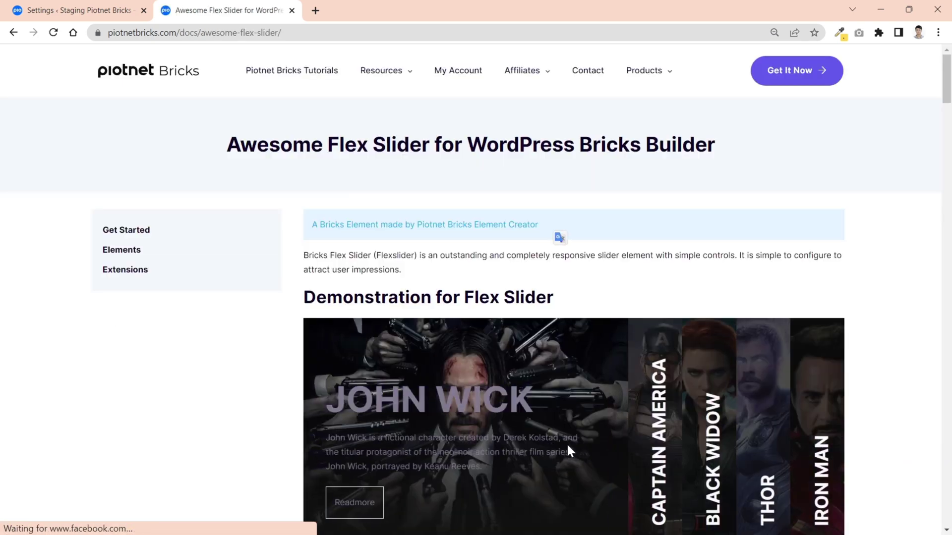
pyautogui.scroll(-1, 596, 414)
pyautogui.scroll(-1, 897, 390)
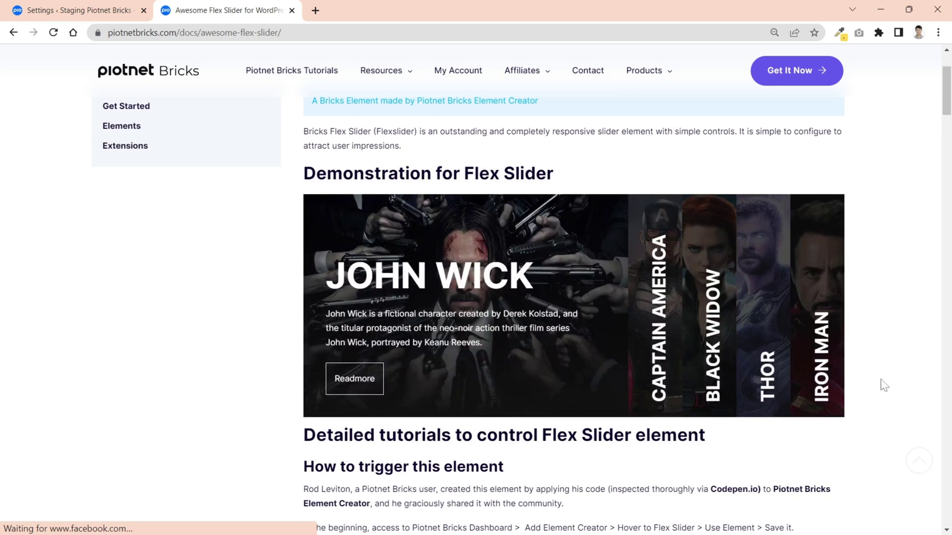
pyautogui.click(670, 334)
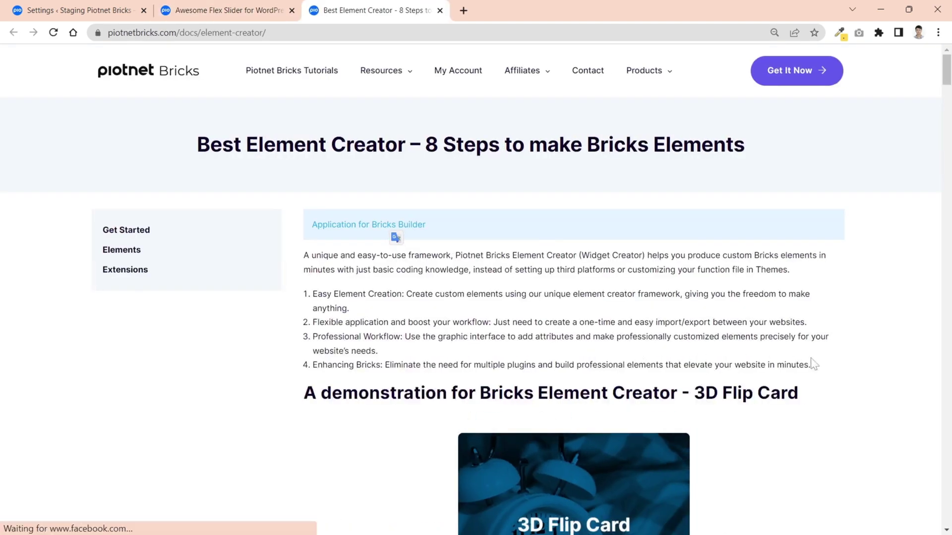
pyautogui.scroll(-2, 860, 366)
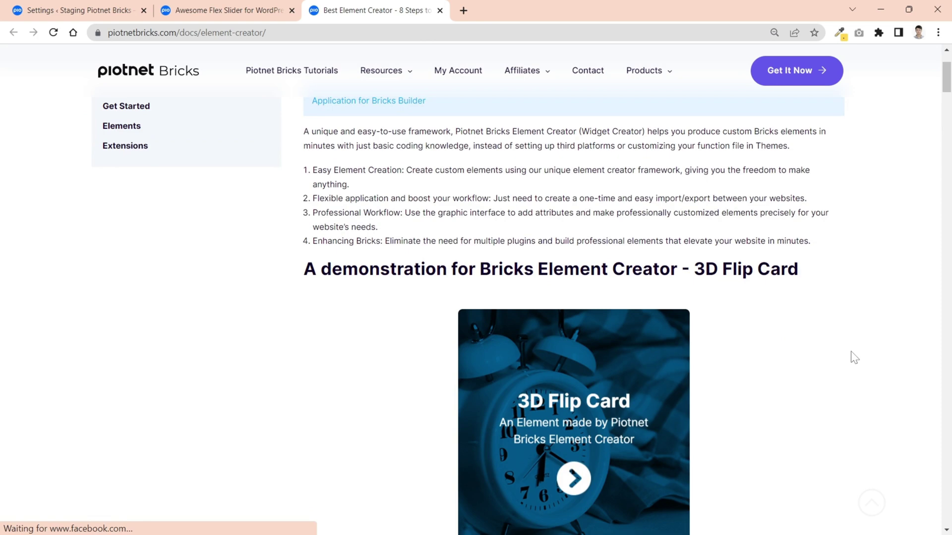
pyautogui.scroll(1, 854, 358)
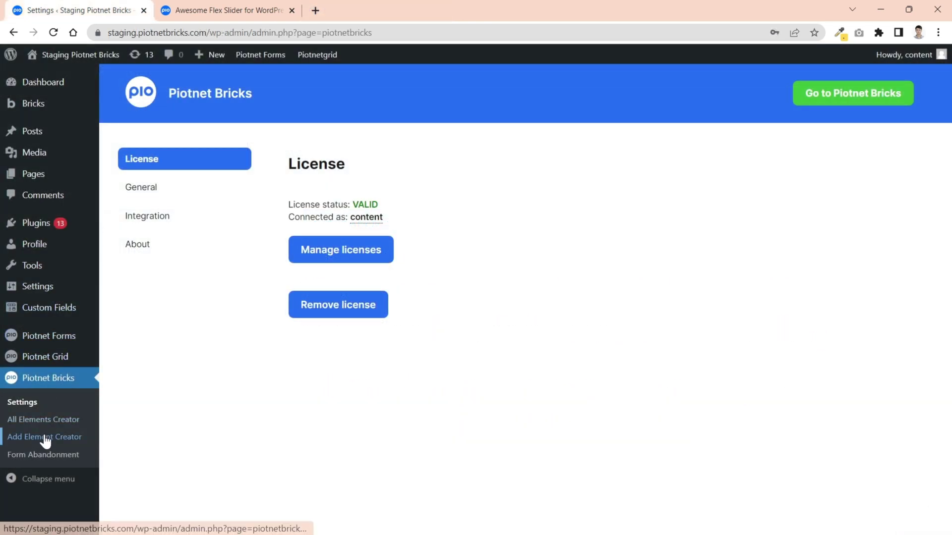
# Create a Flex Slider element from the Add Element Creator template and save it.
pyautogui.click(45, 437)
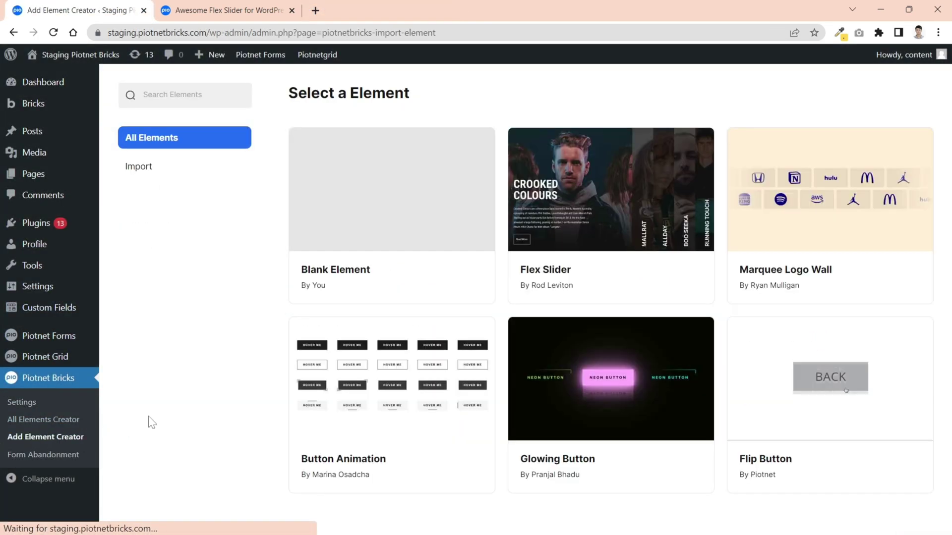
pyautogui.moveTo(610, 215)
pyautogui.click(602, 195)
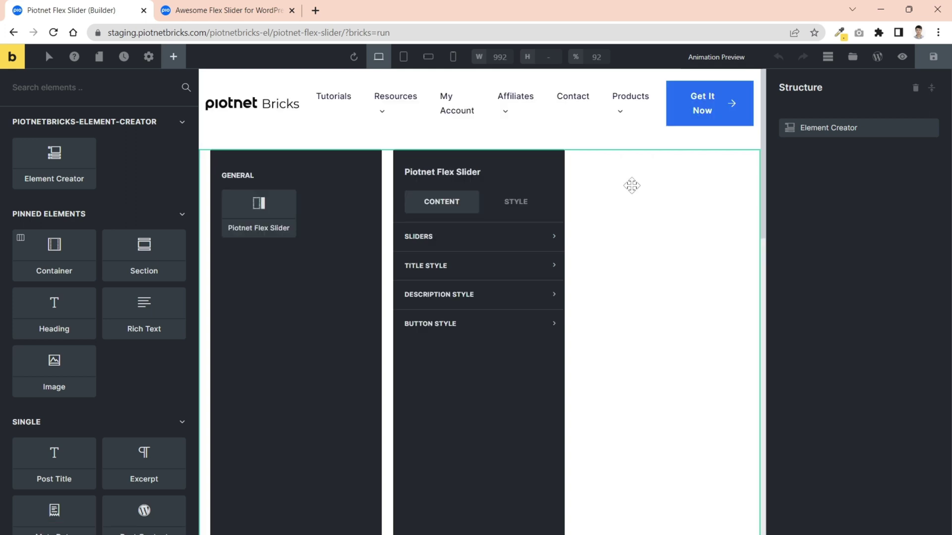
pyautogui.click(934, 57)
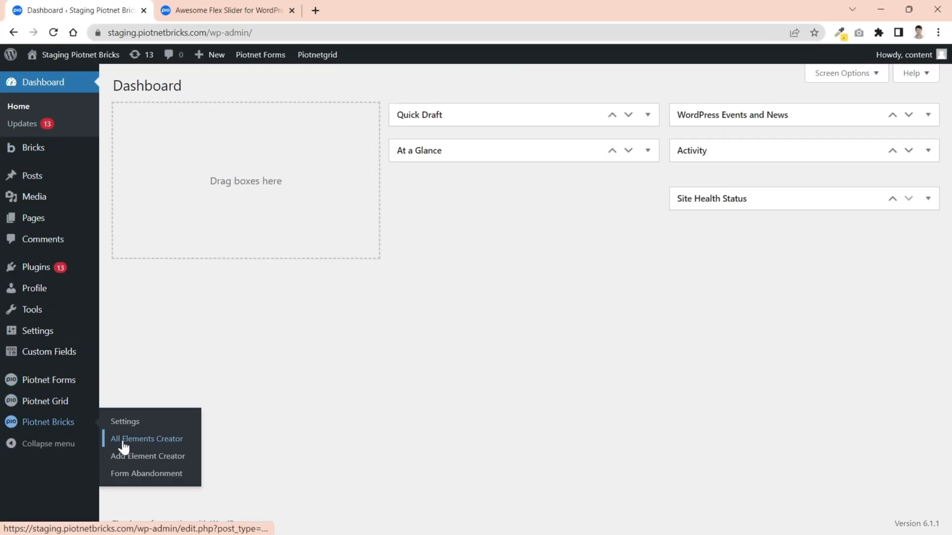
# Confirm Piotnet Flex Slider is published in All Elements Creator, then go to All Pages.
pyautogui.click(126, 442)
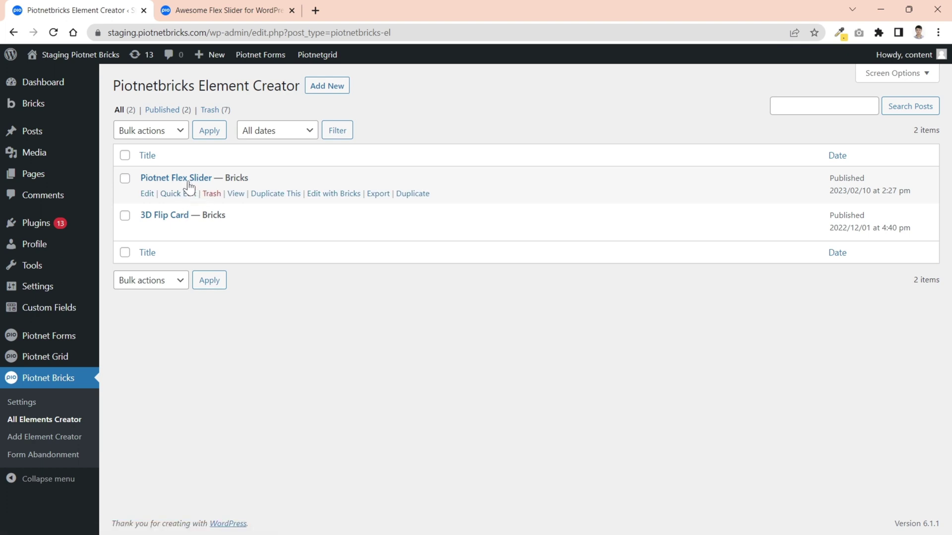
pyautogui.moveTo(33, 218)
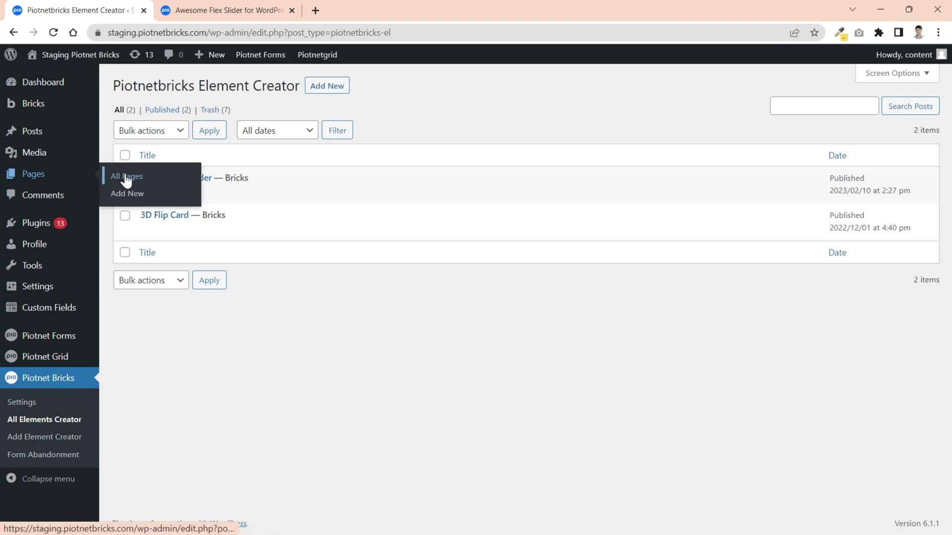
pyautogui.click(127, 176)
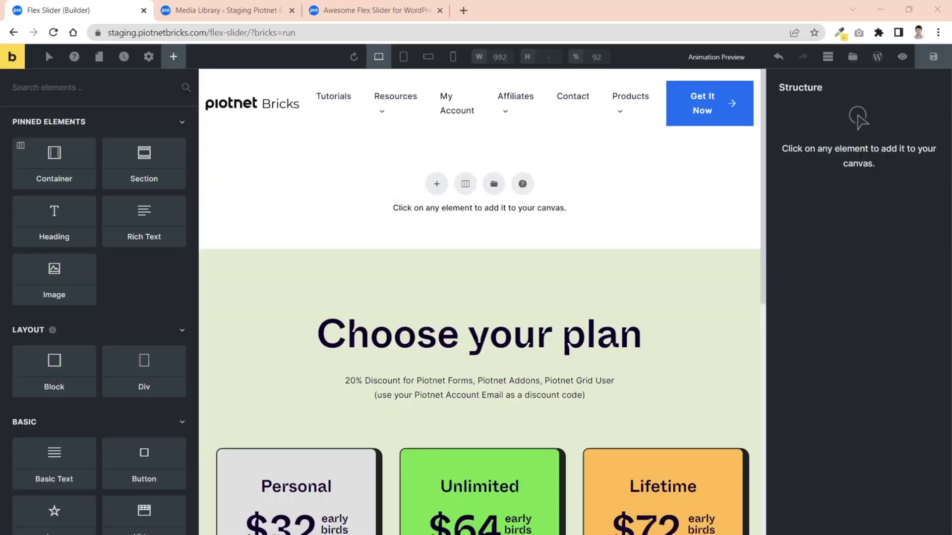
# Add a Container and a Piotnet Flex Slider, nesting the slider inside the Container.
pyautogui.click(54, 162)
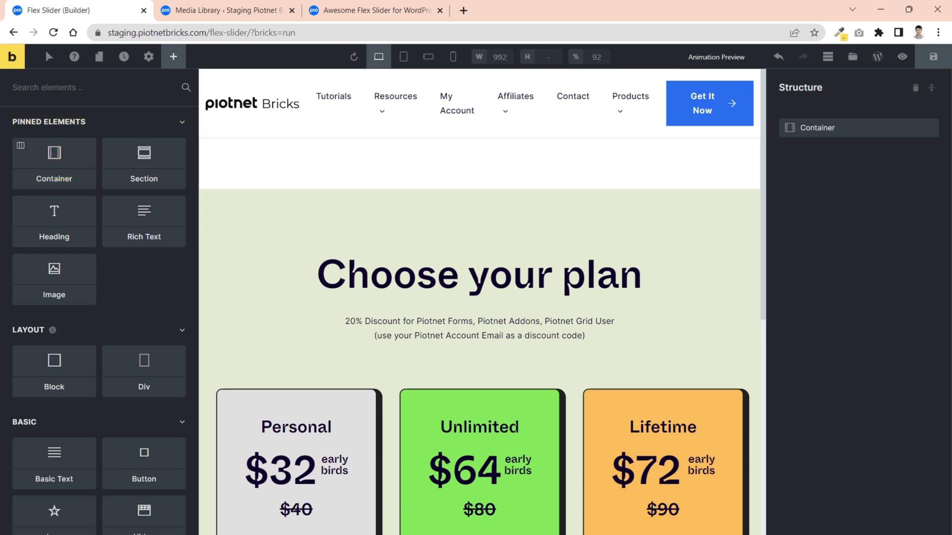
pyautogui.write('Flex')
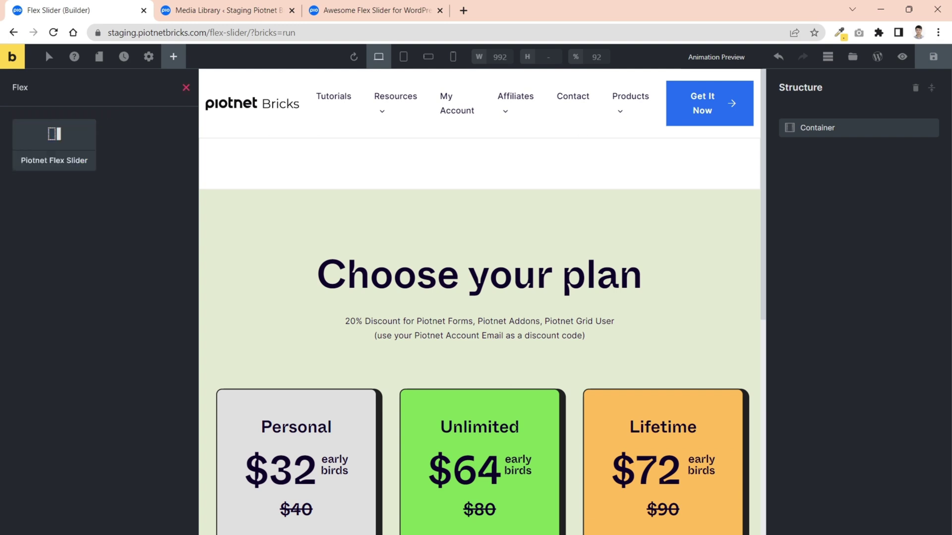
pyautogui.click(71, 134)
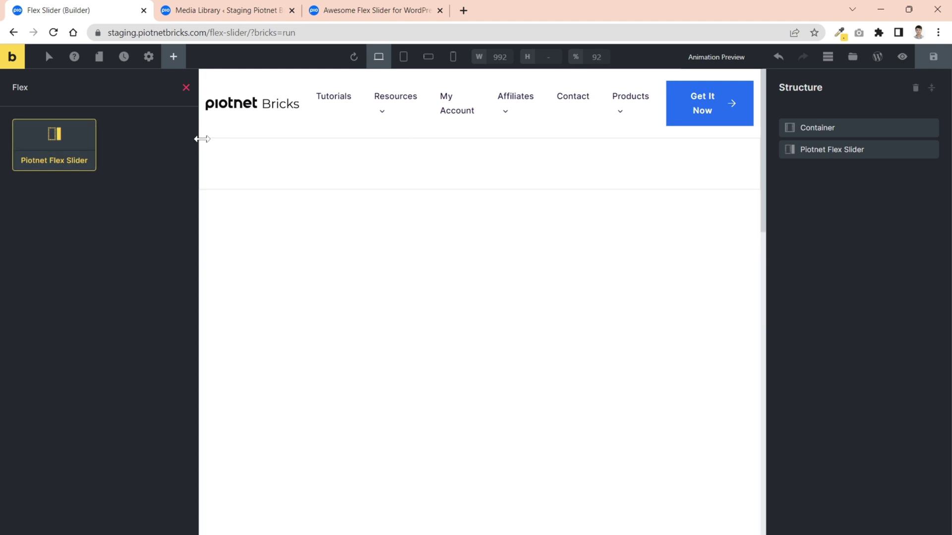
pyautogui.click(847, 153)
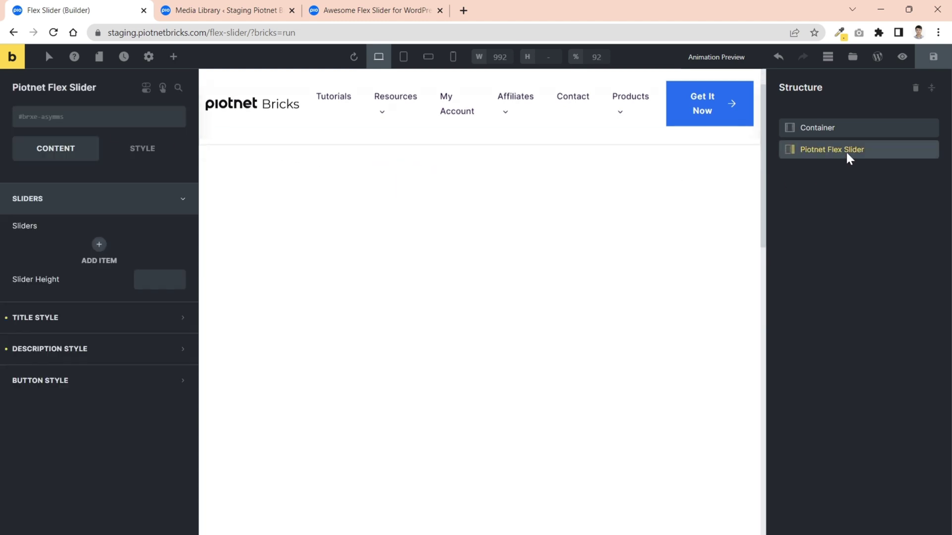
pyautogui.moveTo(848, 151); pyautogui.dragTo(872, 133)
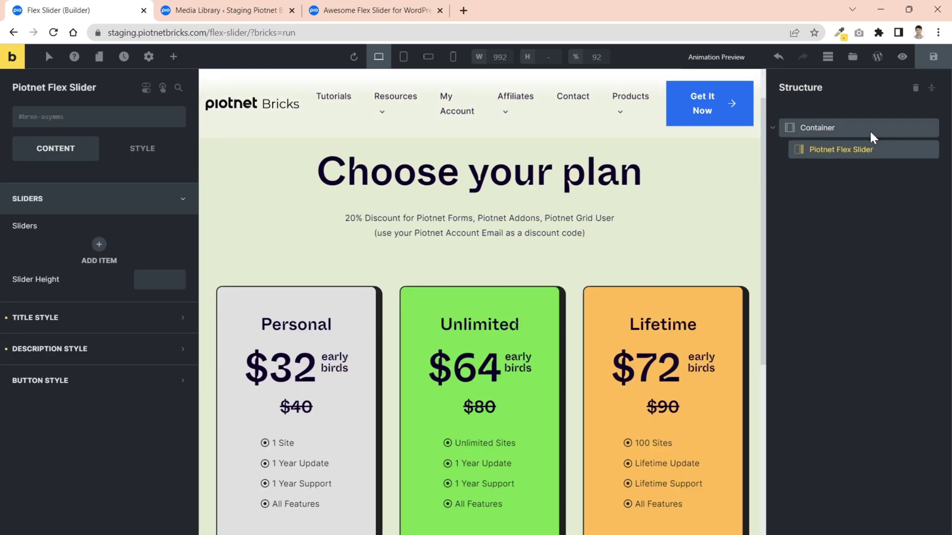
# Set the slider height to 500px and give the first slide the John Wick image.
pyautogui.click(159, 280)
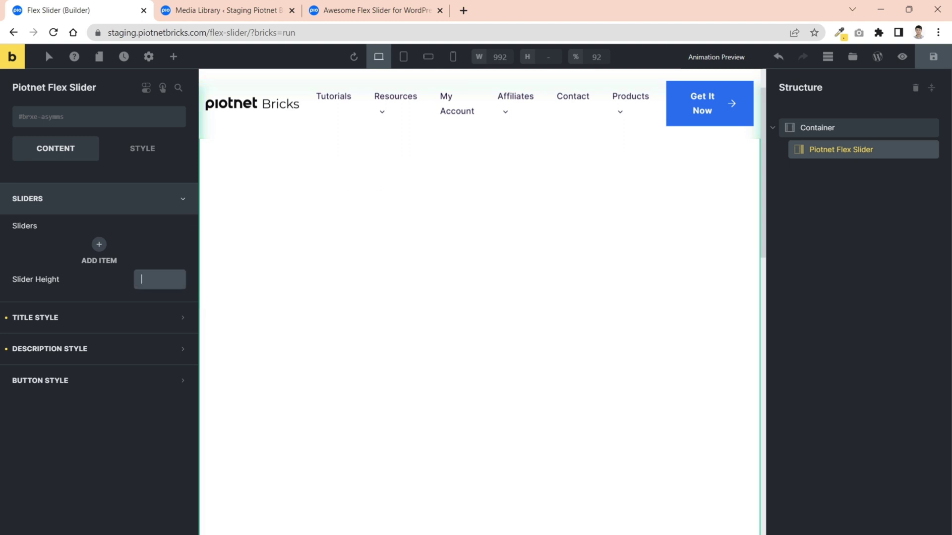
pyautogui.write('500')
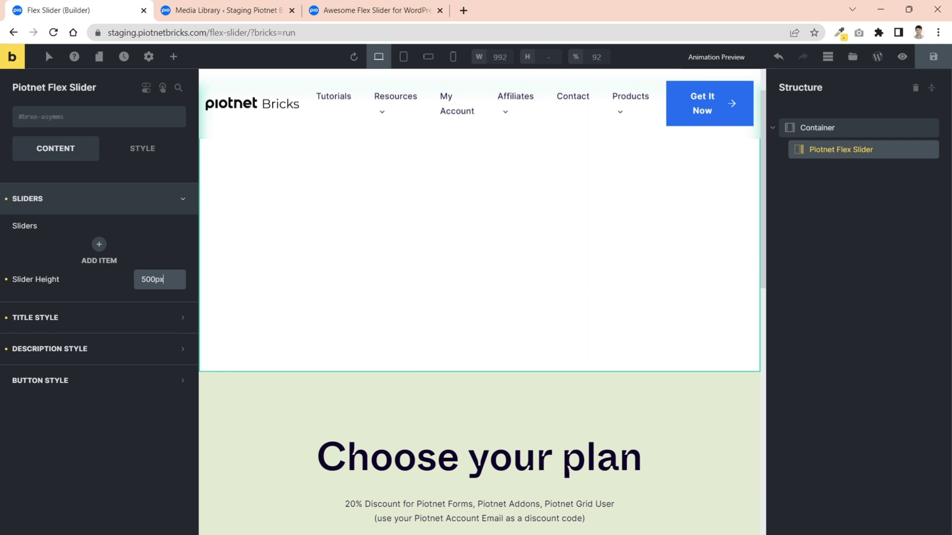
pyautogui.click(138, 202)
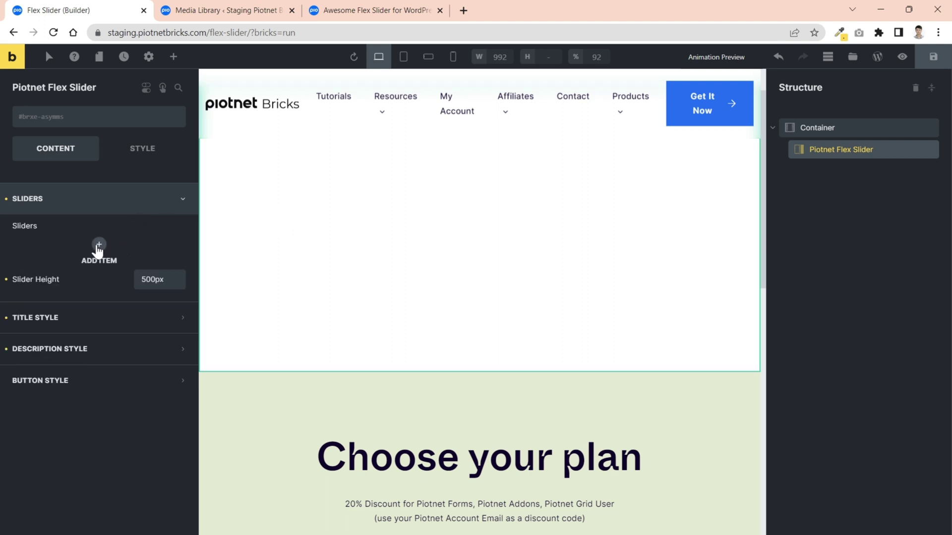
pyautogui.click(99, 245)
pyautogui.scroll(-3, 97, 252)
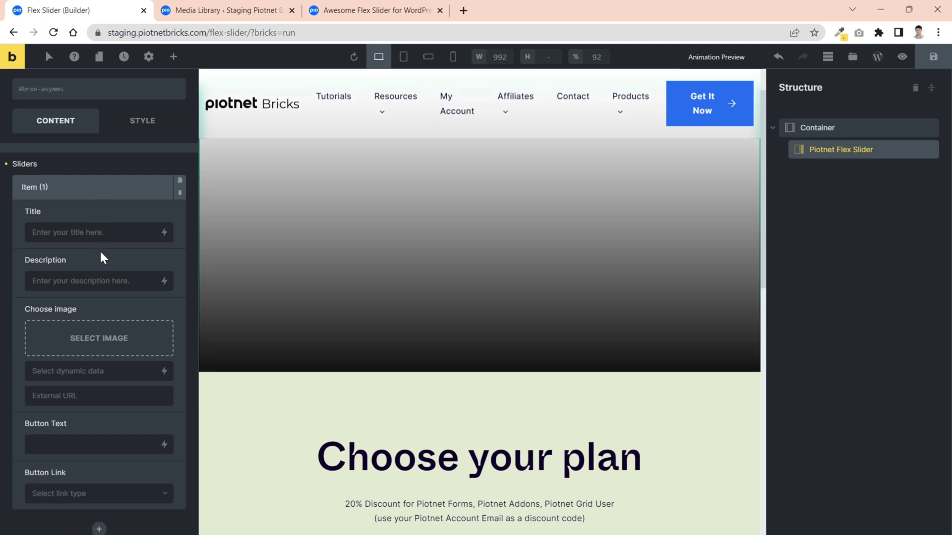
pyautogui.click(97, 271)
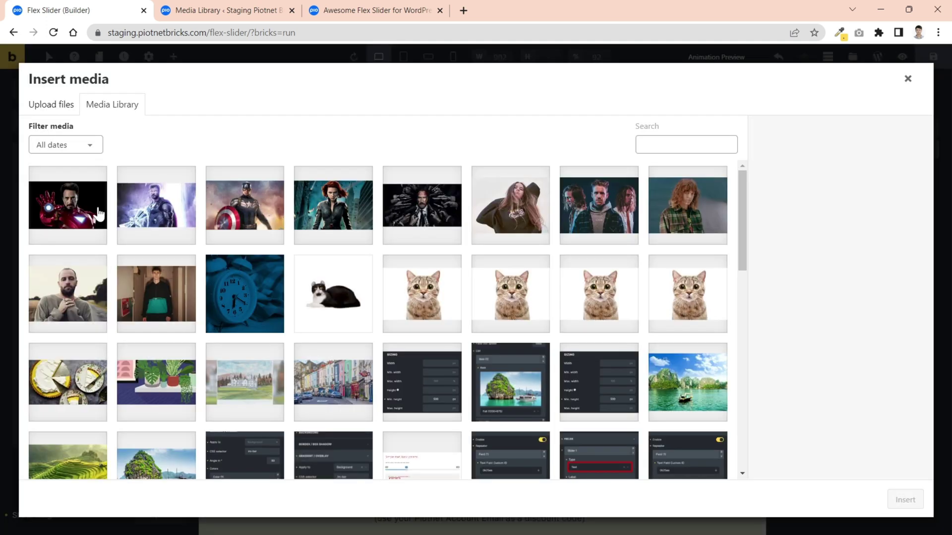
pyautogui.click(422, 205)
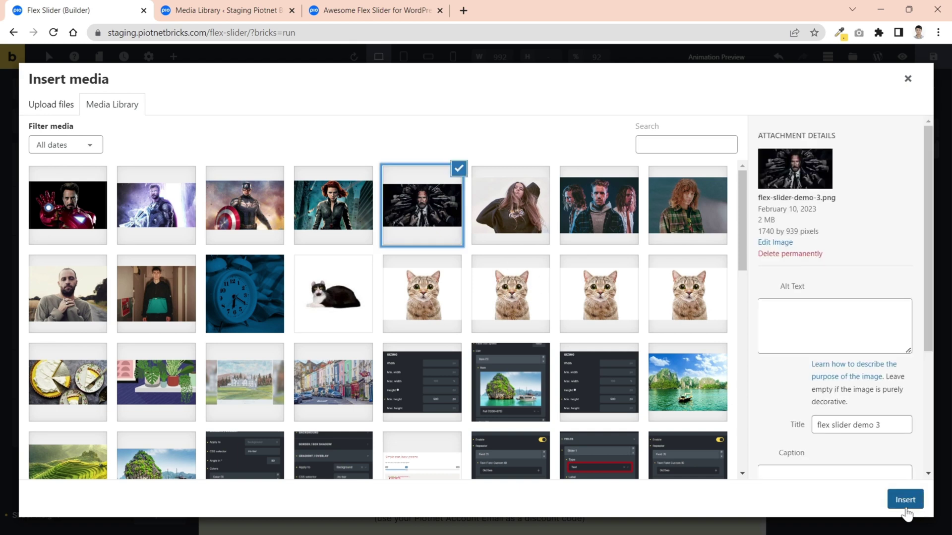
pyautogui.click(905, 500)
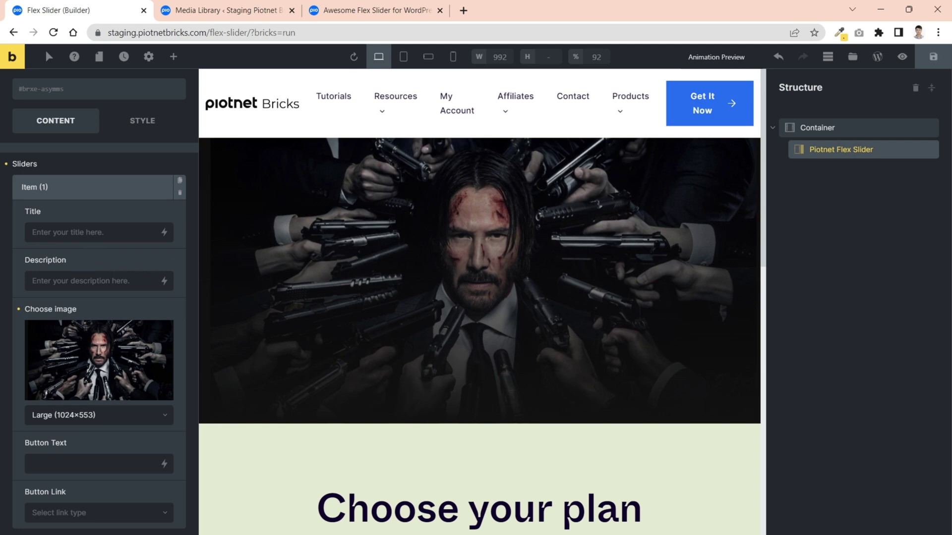
pyautogui.write('John Wick')
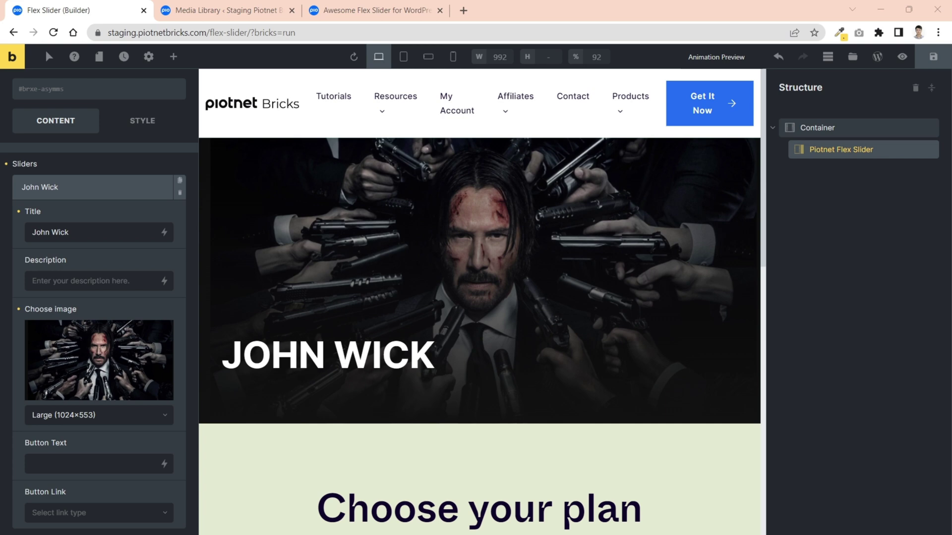
# Paste the John Wick description into the first slide and collapse it.
pyautogui.click(90, 281)
pyautogui.write('John Wick is a fictional character created by Derek Kolstad, and the titular protagonist of the neo-noir action thriller film series John Wick, portrayed by Keanu Reeves.')
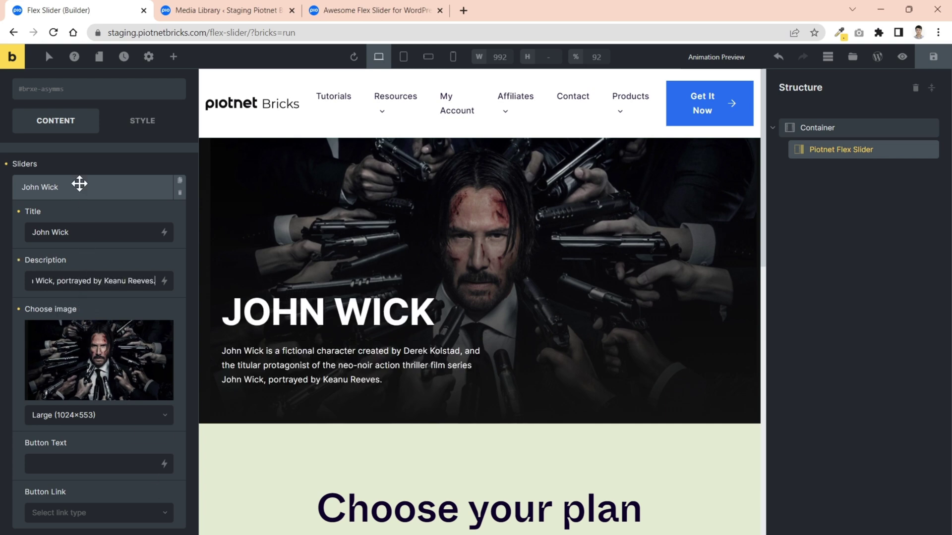
pyautogui.click(80, 184)
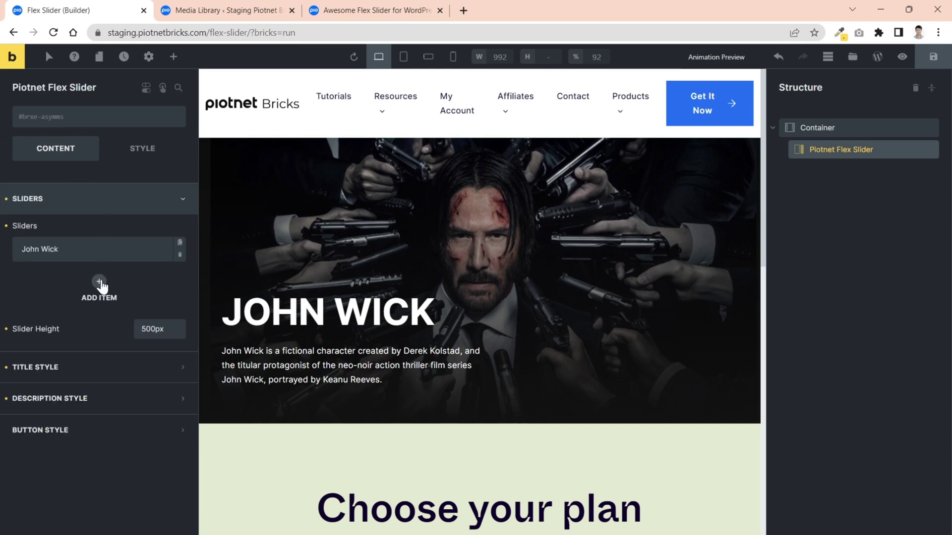
# Add a second slide with the Black Widow picture.
pyautogui.click(100, 284)
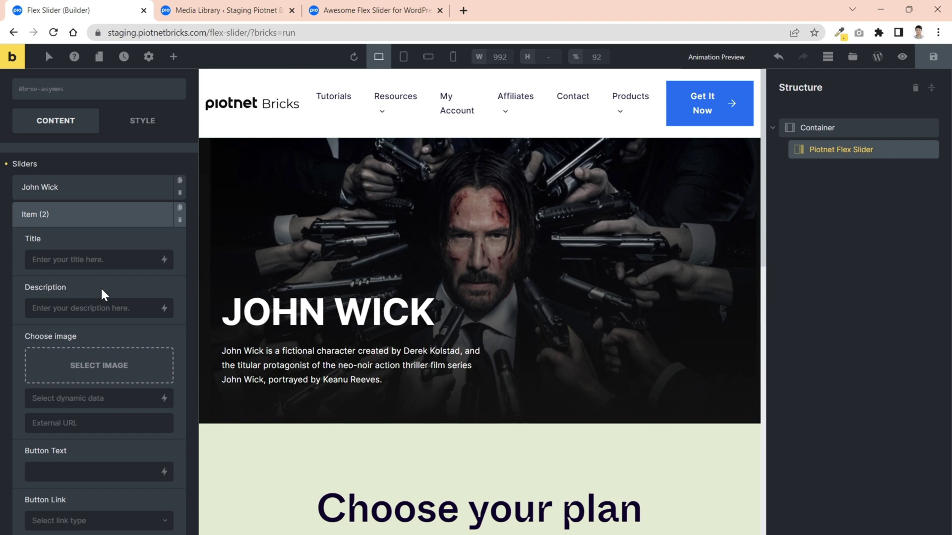
pyautogui.scroll(-3, 101, 285)
pyautogui.click(100, 301)
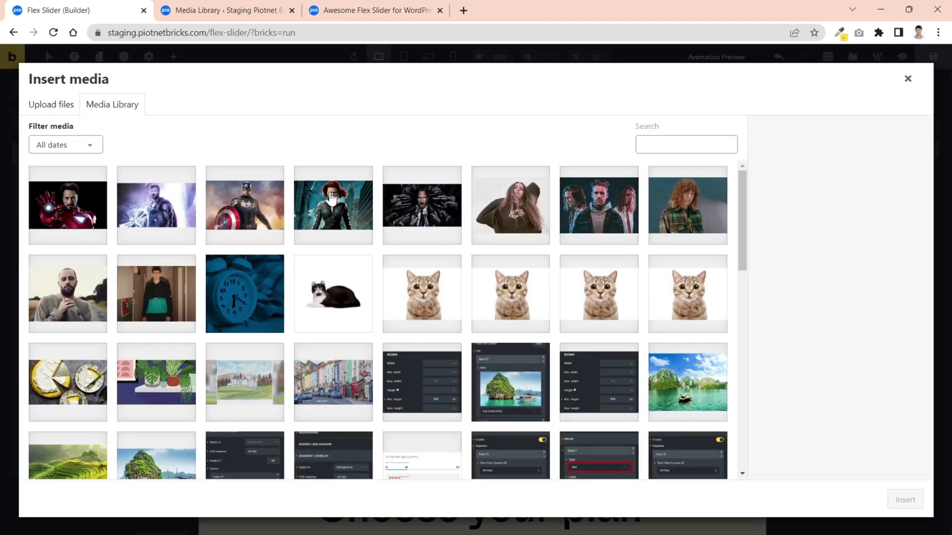
pyautogui.click(333, 205)
pyautogui.click(901, 499)
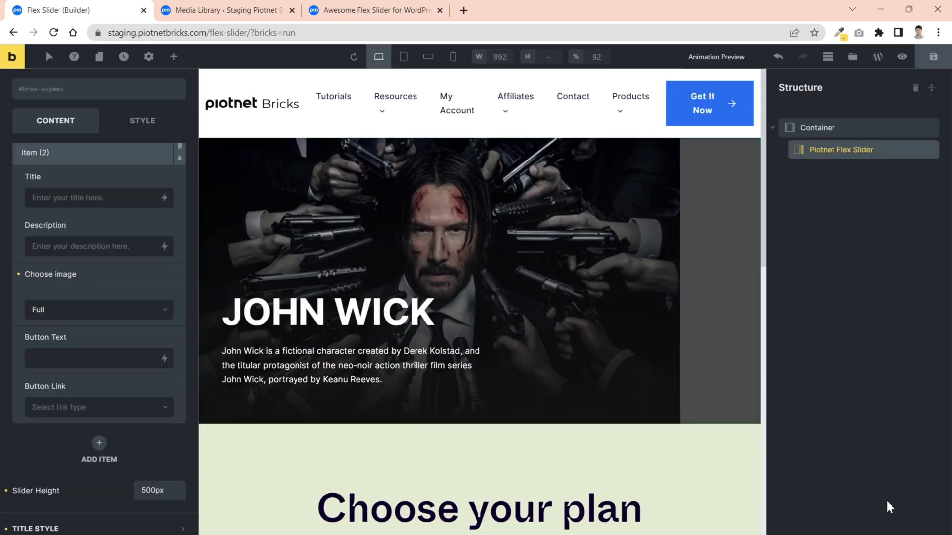
# Enter the Black Widow title and her mission description, then collapse the slide.
pyautogui.click(99, 197)
pyautogui.write('Black Wi')
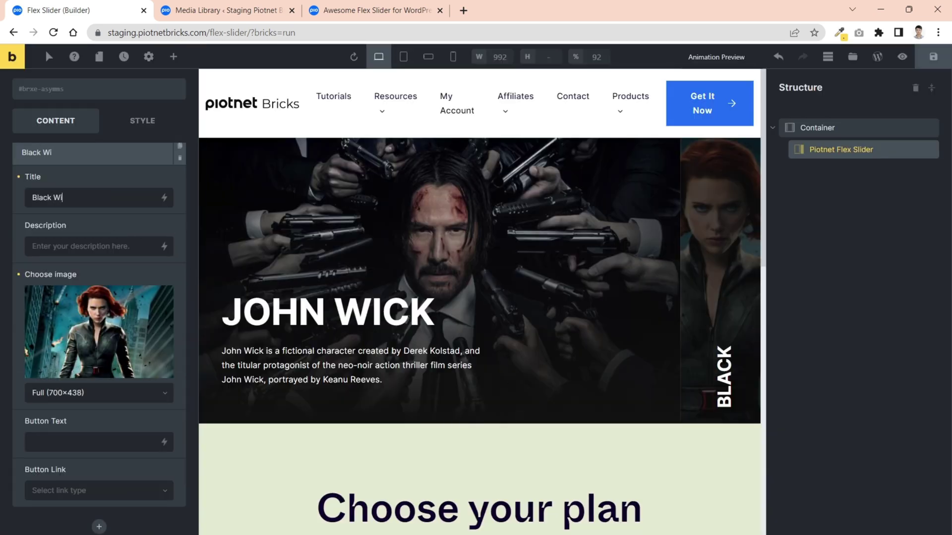
pyautogui.write('dow')
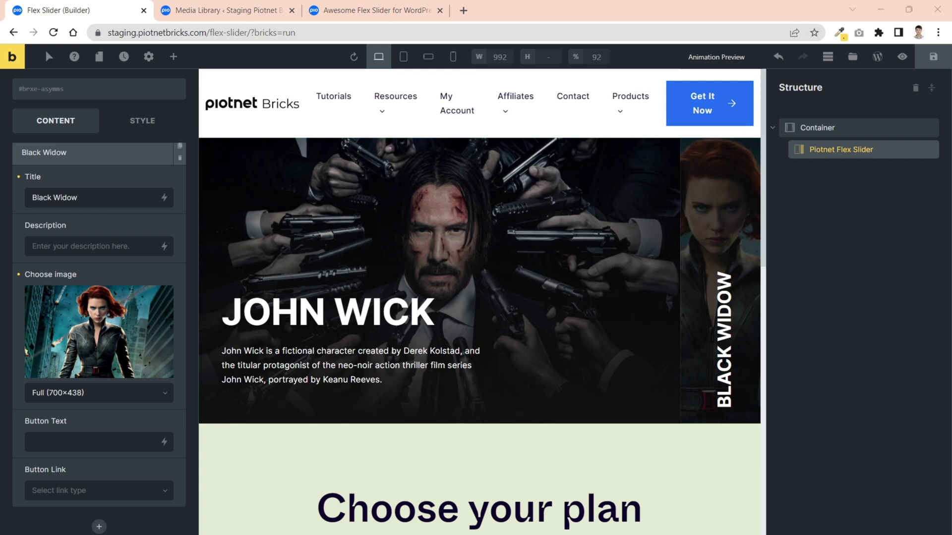
pyautogui.click(89, 247)
pyautogui.hotkey('ctrl', 'v')
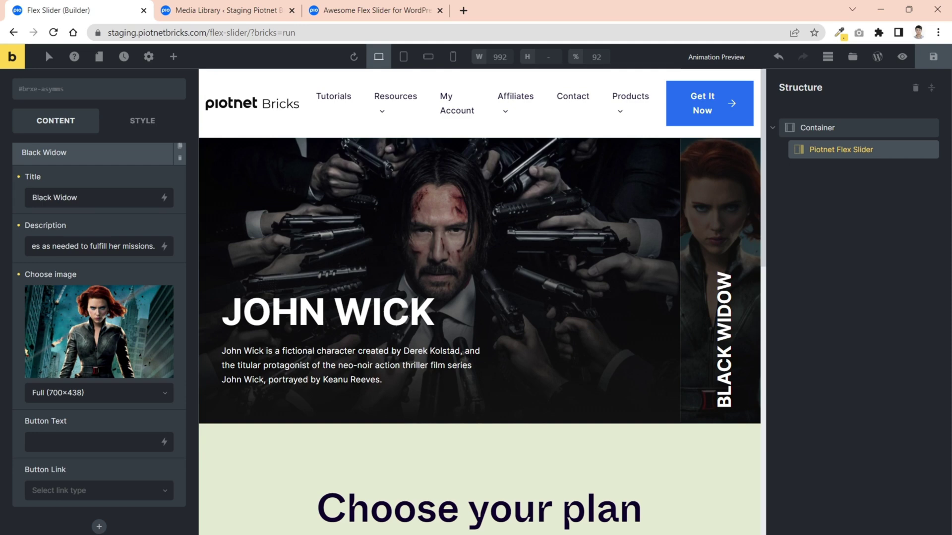
pyautogui.scroll(3, 94, 371)
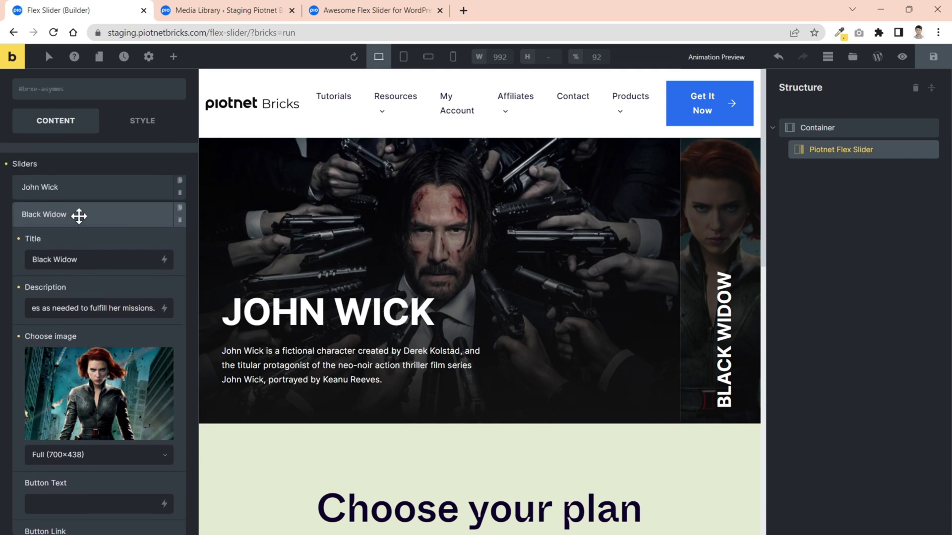
pyautogui.click(79, 214)
# Add a third slide titled Captain America with its pasted description.
pyautogui.click(99, 310)
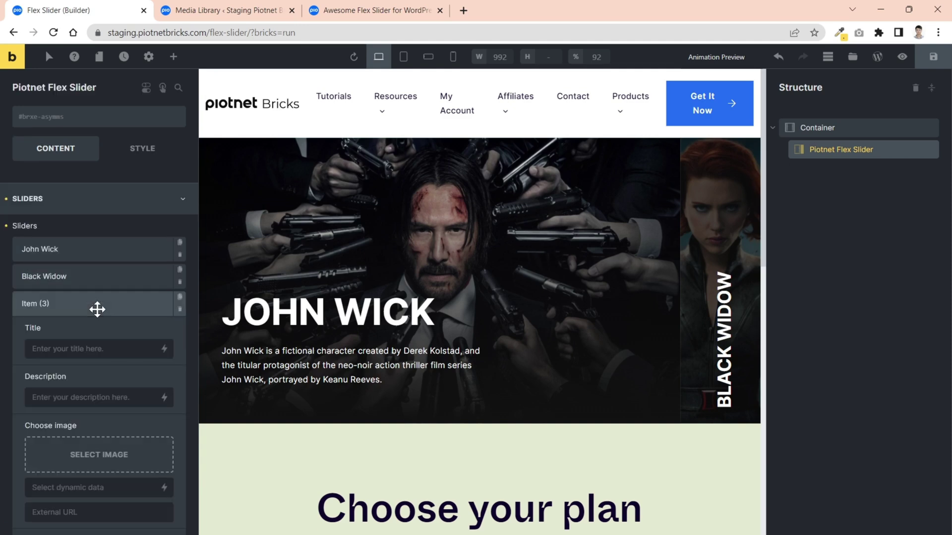
pyautogui.scroll(-2, 99, 310)
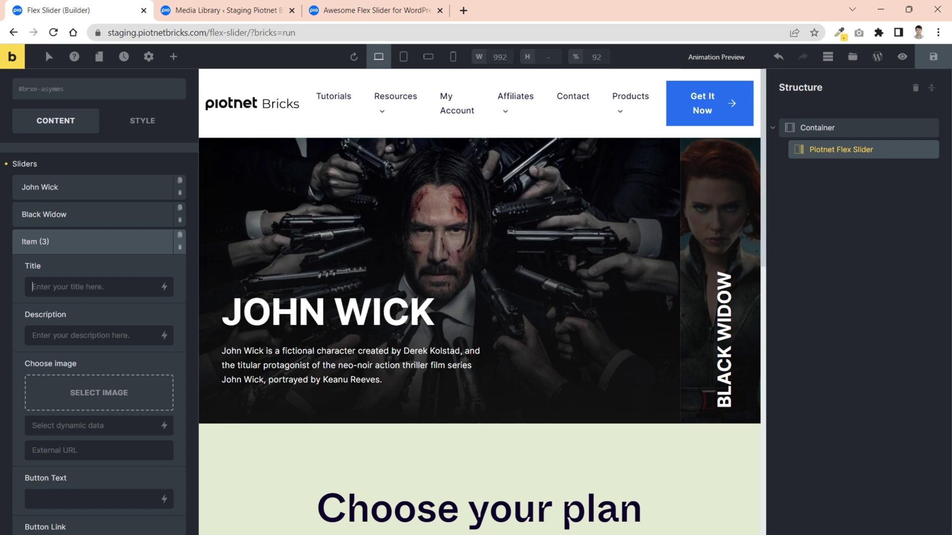
pyautogui.write('Captain America')
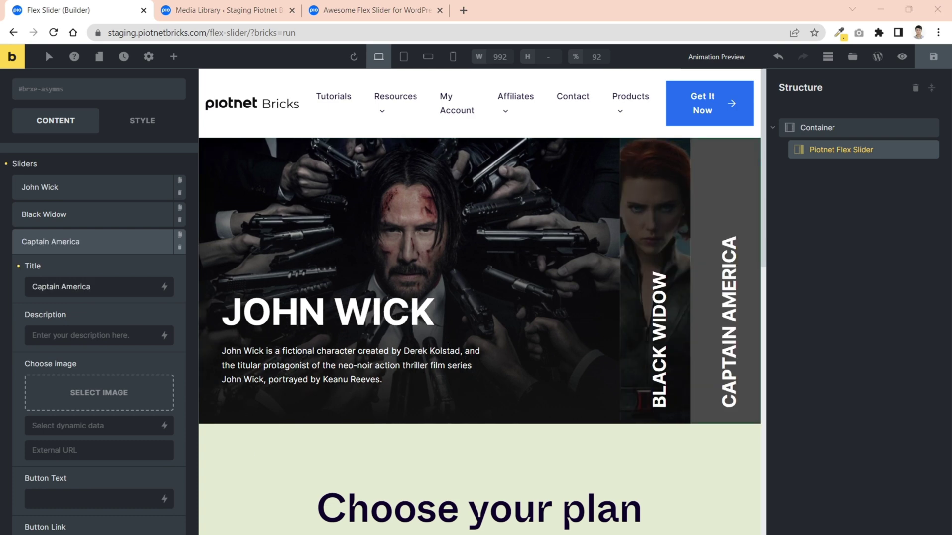
pyautogui.click(99, 336)
pyautogui.hotkey('ctrl', 'v')
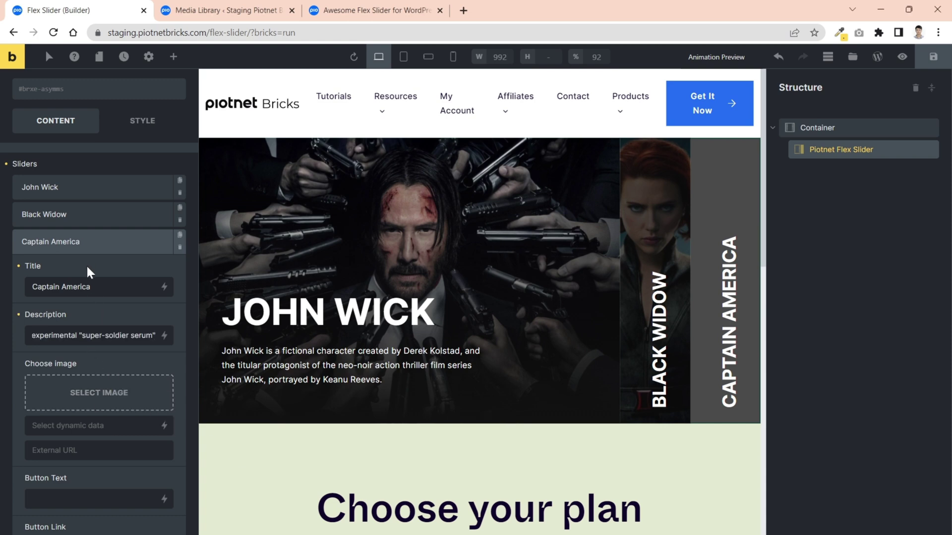
pyautogui.click(90, 241)
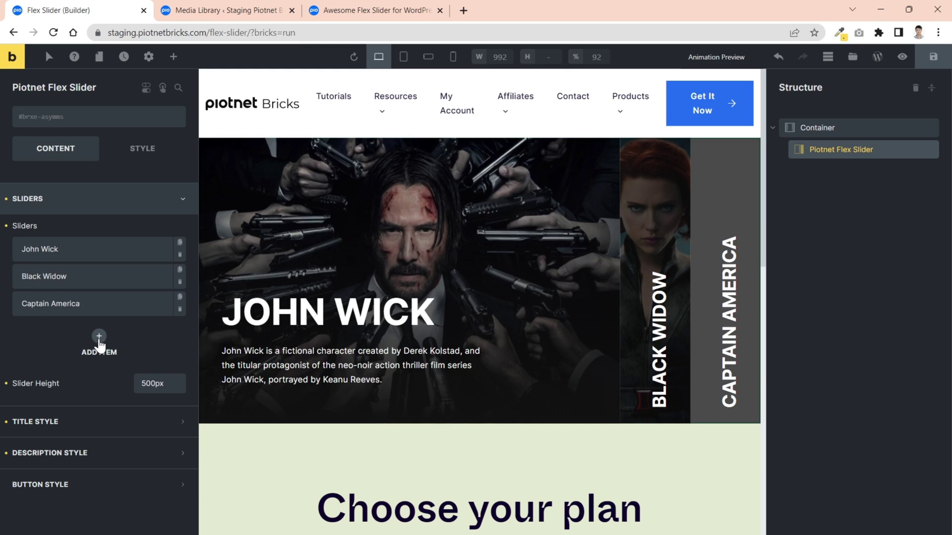
# Add a fourth Thor slide with description and picture, plus an empty fifth slide.
pyautogui.click(98, 338)
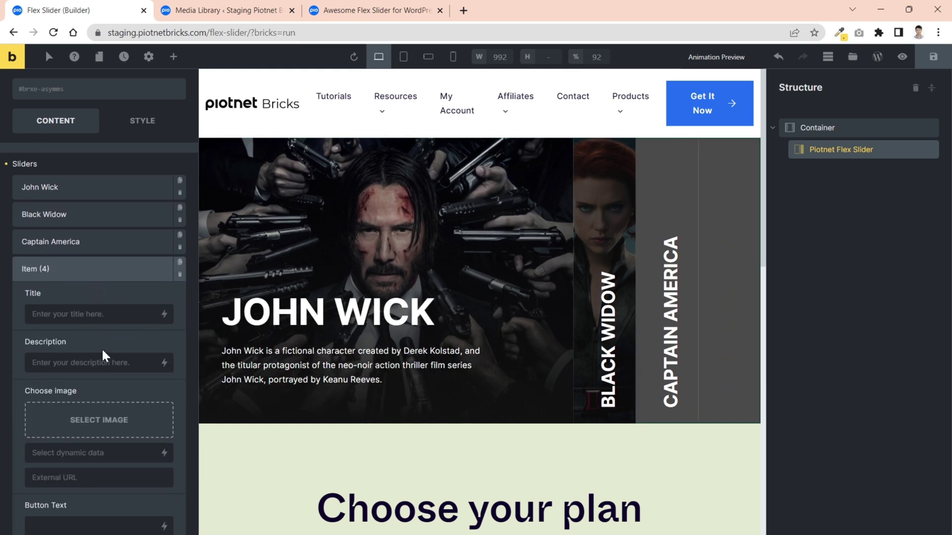
pyautogui.write('Thor')
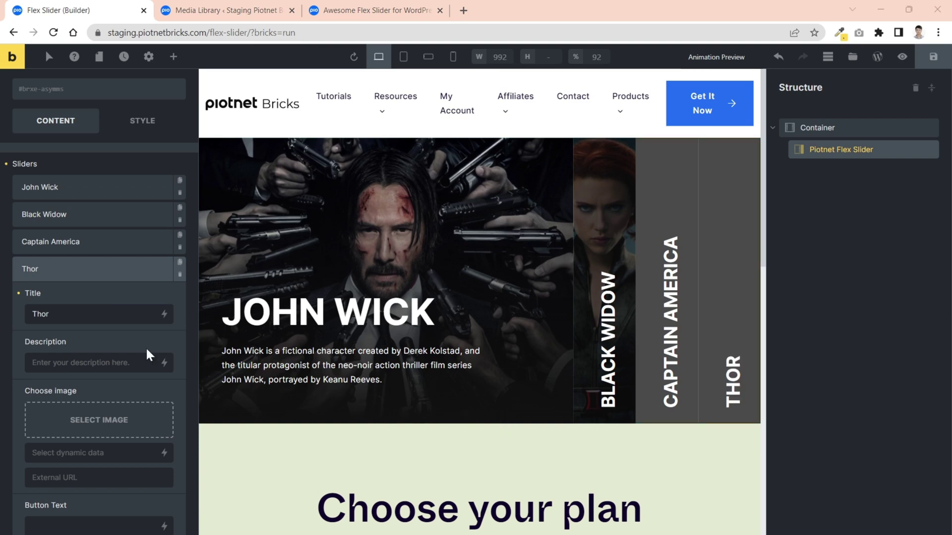
pyautogui.click(99, 362)
pyautogui.hotkey('ctrl', 'v')
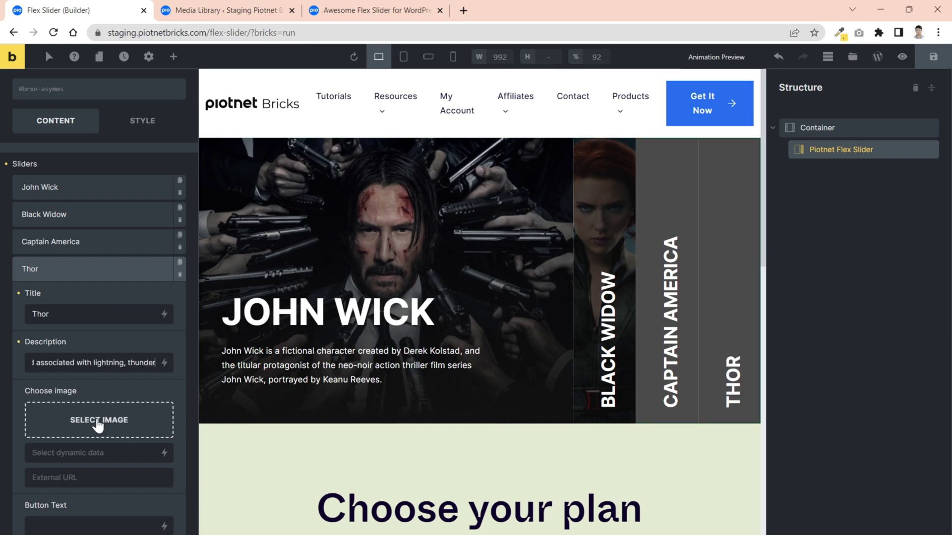
pyautogui.click(99, 419)
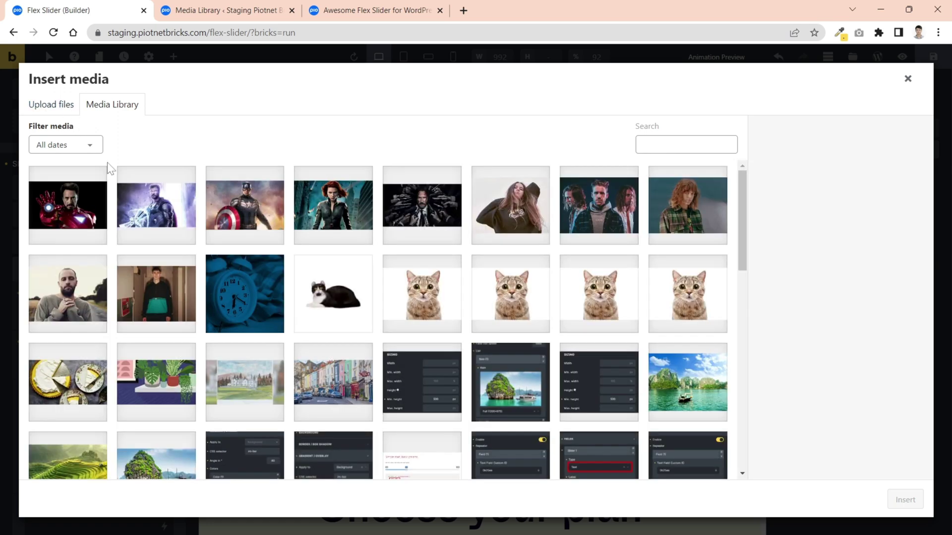
pyautogui.click(155, 205)
pyautogui.click(905, 499)
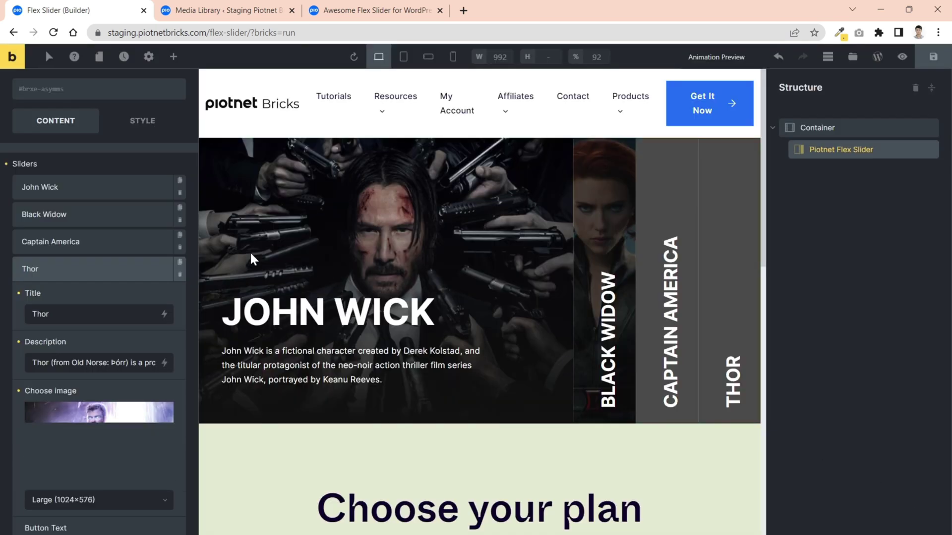
pyautogui.click(90, 268)
pyautogui.click(99, 364)
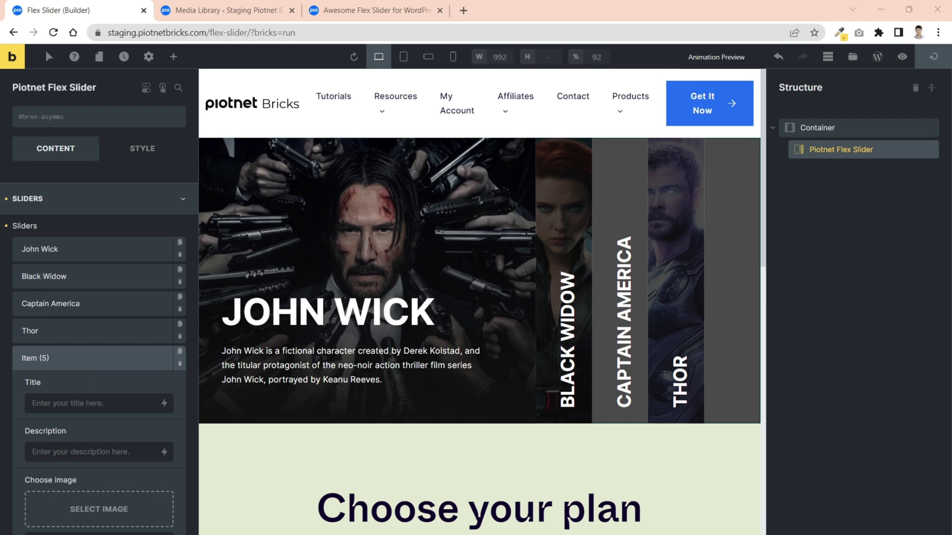
pyautogui.write('Iron man')
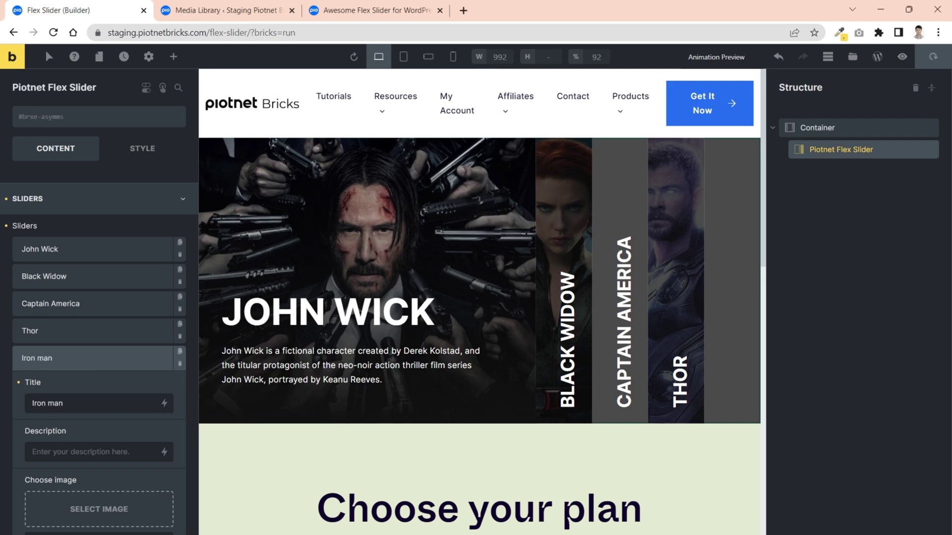
pyautogui.scroll(-2, 99, 446)
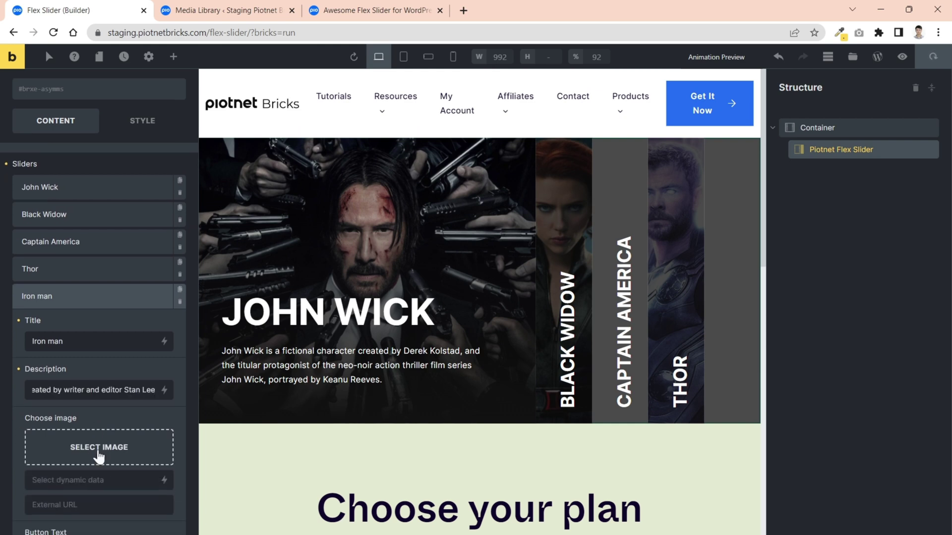
# Insert the Iron Man picture into the Iron man slide.
pyautogui.click(99, 450)
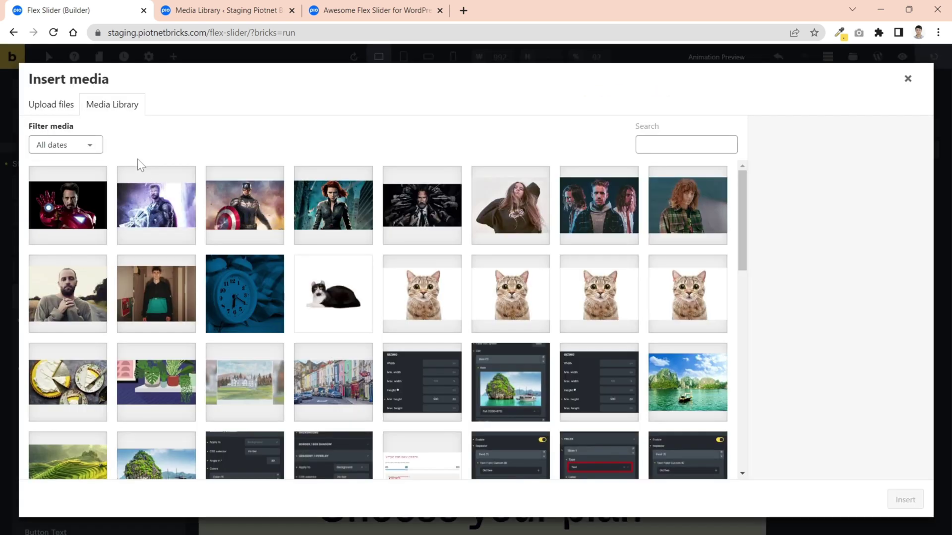
pyautogui.click(67, 205)
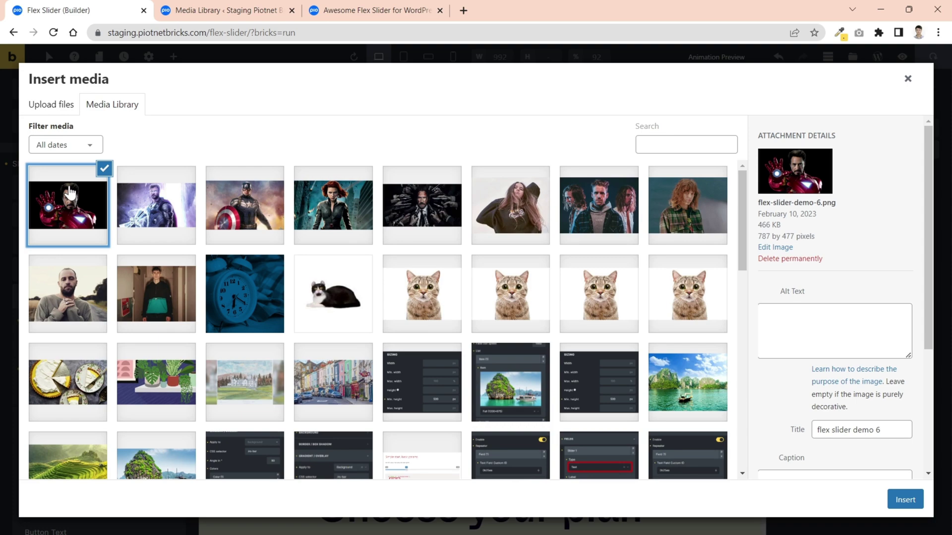
pyautogui.click(905, 499)
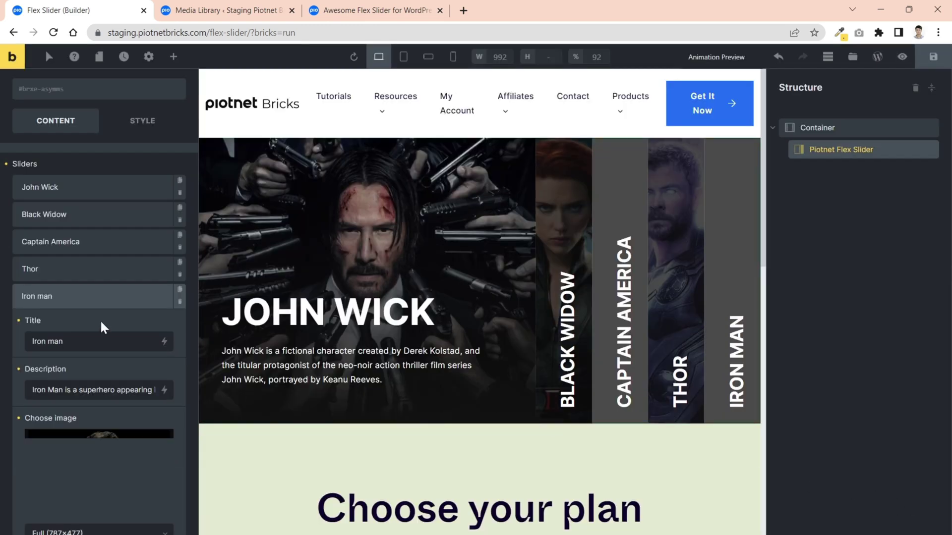
pyautogui.scroll(-2, 100, 320)
pyautogui.click(100, 235)
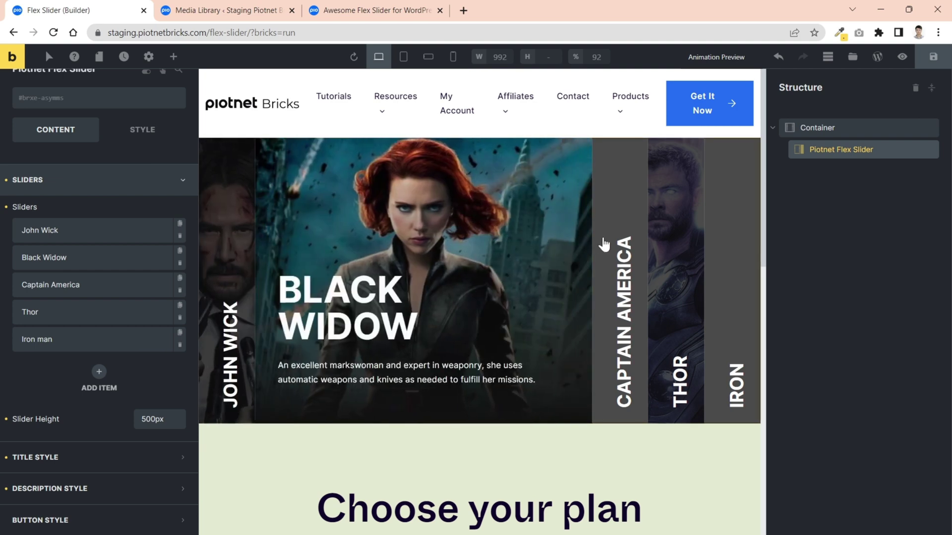
# Insert the Captain America picture into the Captain America slide.
pyautogui.click(94, 287)
pyautogui.click(88, 327)
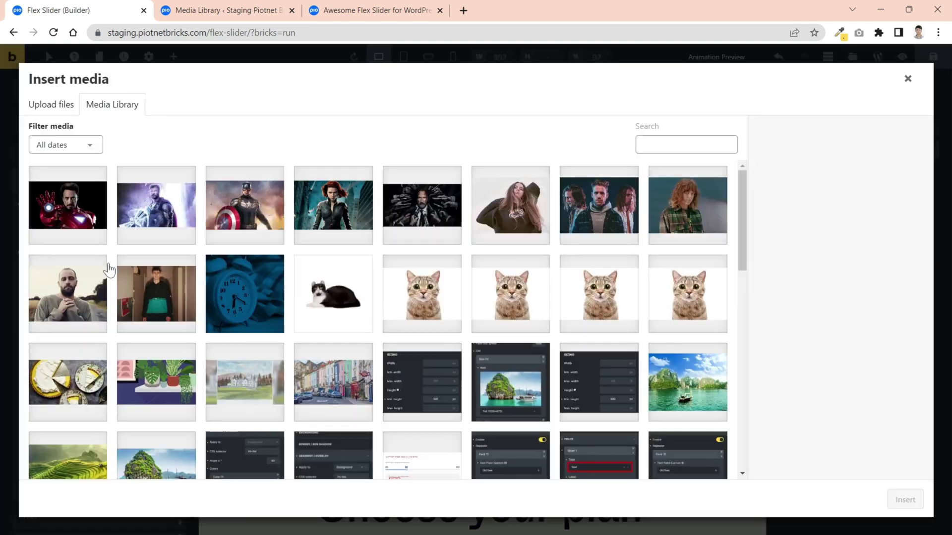
pyautogui.click(244, 204)
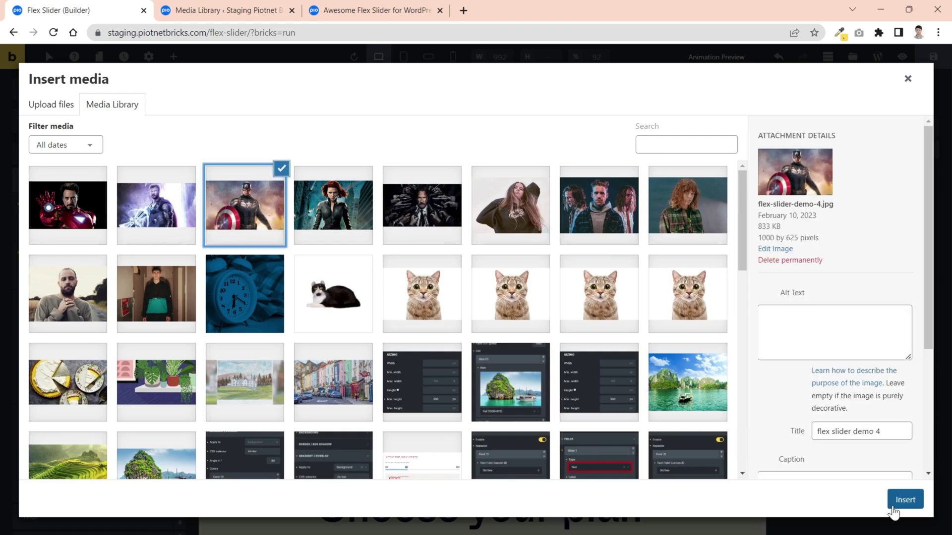
pyautogui.click(905, 500)
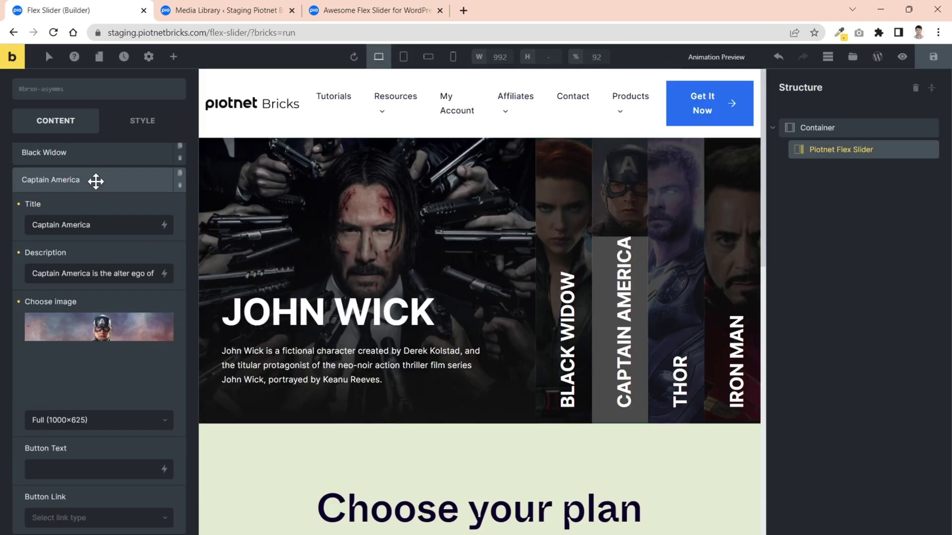
pyautogui.click(94, 179)
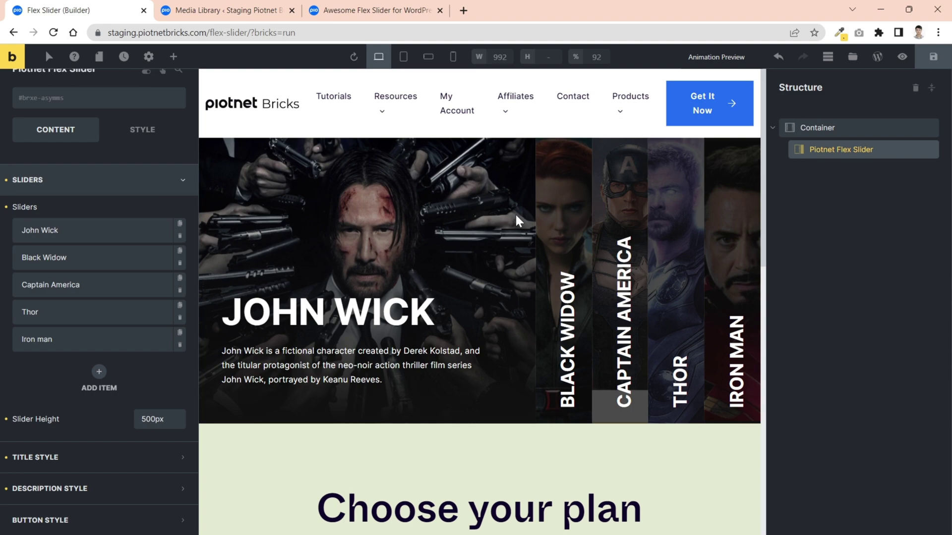
pyautogui.click(557, 232)
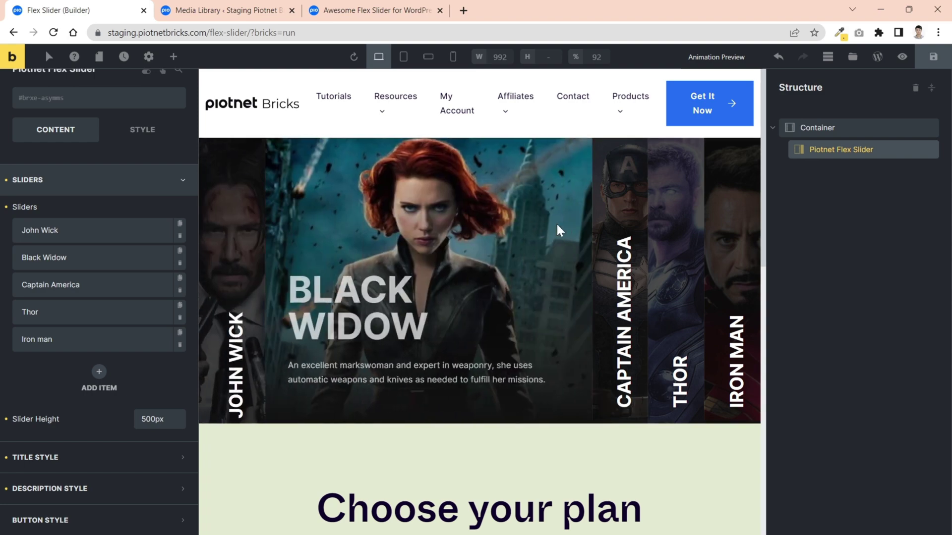
pyautogui.click(587, 231)
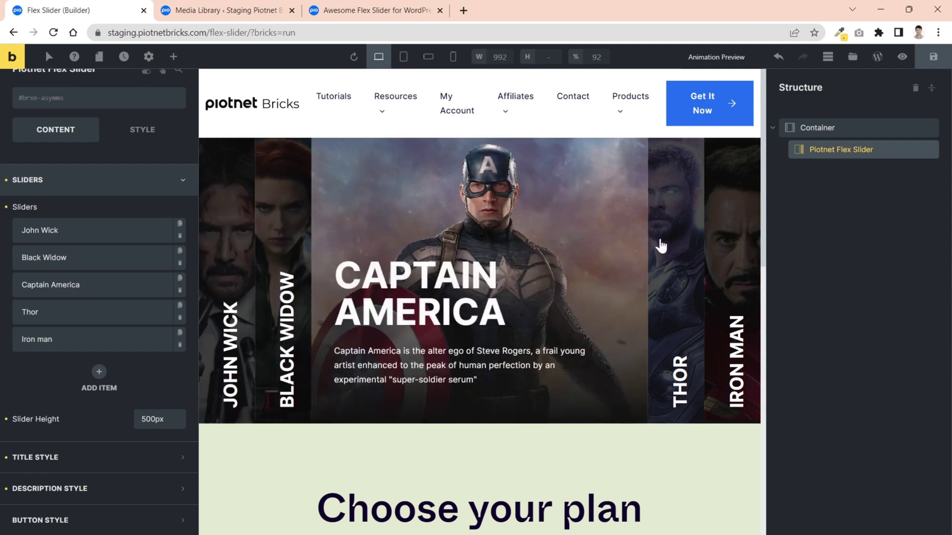
pyautogui.click(661, 246)
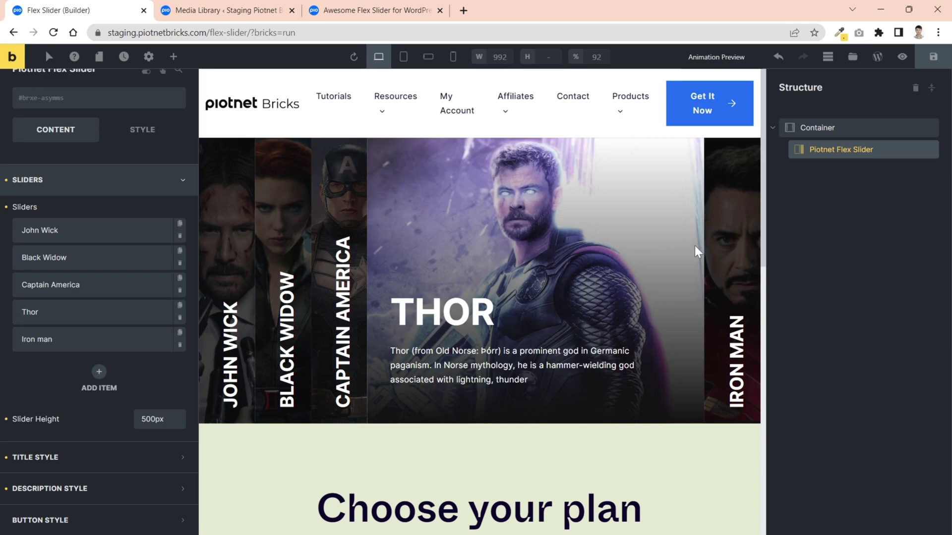
pyautogui.click(720, 254)
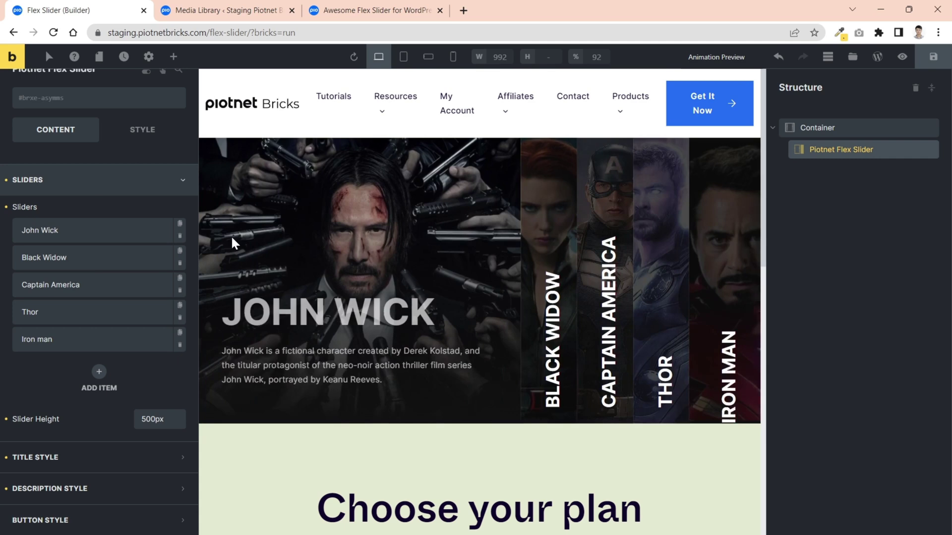
# Give John Wick's button the text Readmore and an Internal post/page link.
pyautogui.click(122, 228)
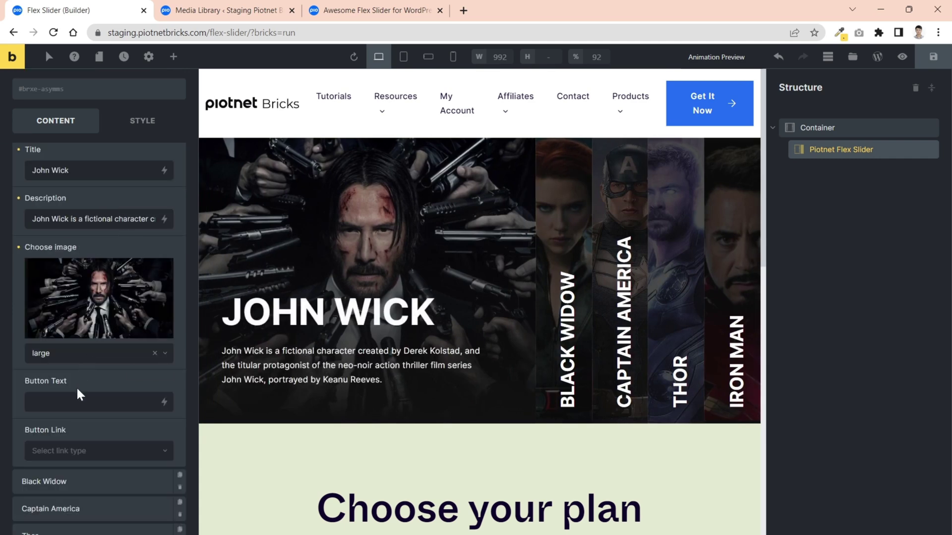
pyautogui.click(79, 402)
pyautogui.write('admore')
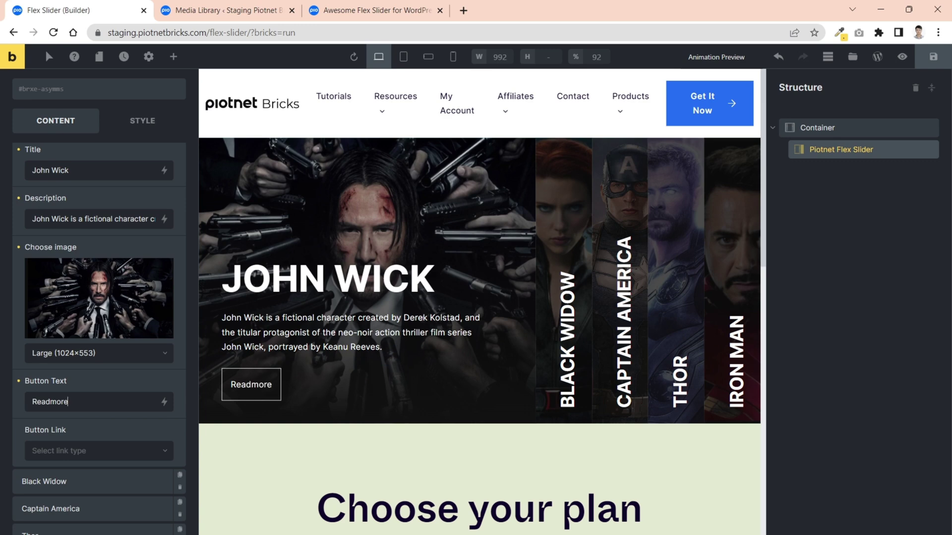
pyautogui.click(89, 450)
pyautogui.scroll(-1, 89, 450)
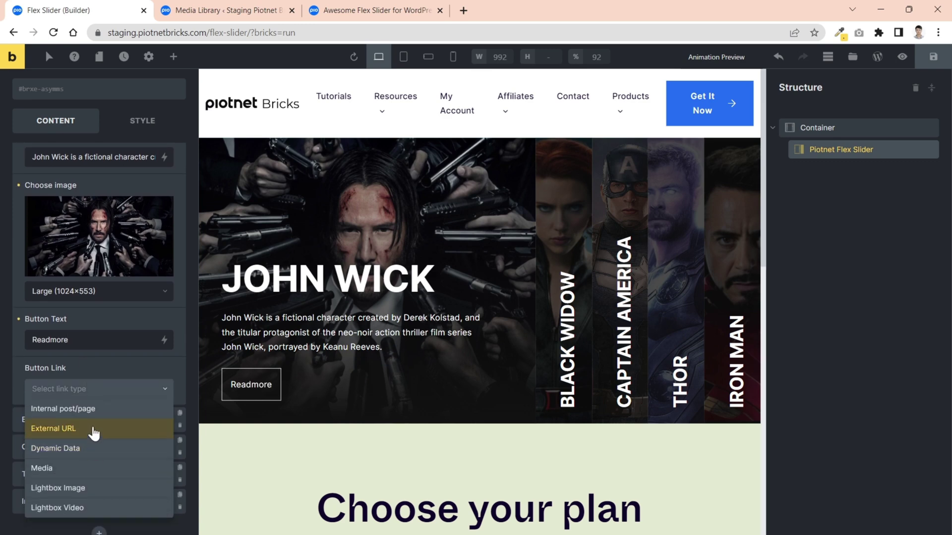
pyautogui.click(94, 414)
pyautogui.scroll(-1, 112, 386)
# Close the page list without choosing a page, then give Black Widow's button Readmore text.
pyautogui.click(135, 356)
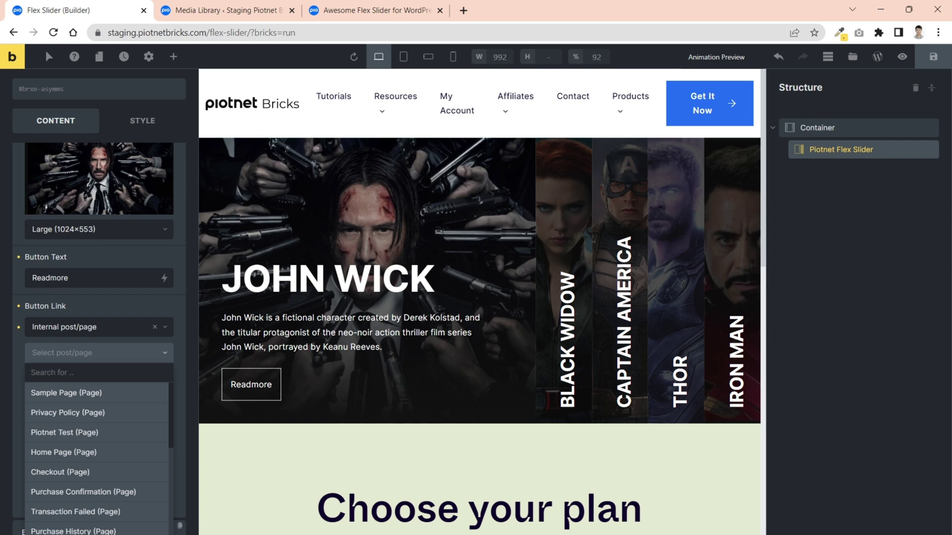
pyautogui.click(134, 356)
pyautogui.scroll(-1, 130, 366)
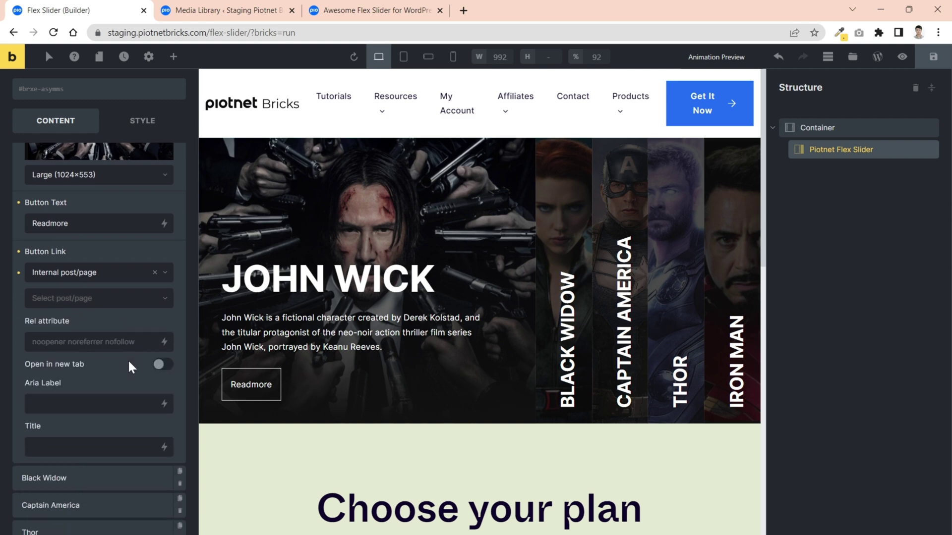
pyautogui.scroll(-1, 130, 367)
pyautogui.scroll(3, 119, 335)
pyautogui.scroll(2, 112, 303)
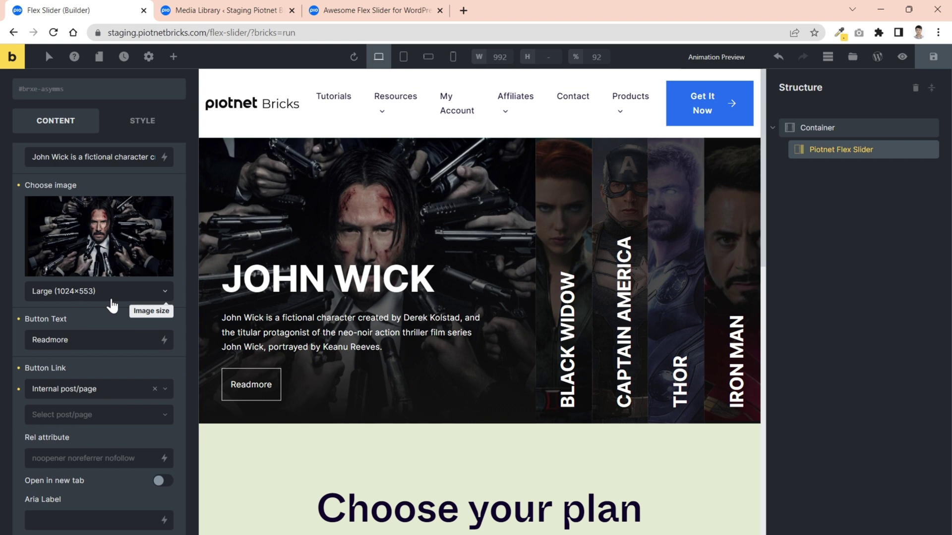
pyautogui.scroll(3, 111, 304)
pyautogui.click(96, 249)
pyautogui.click(89, 276)
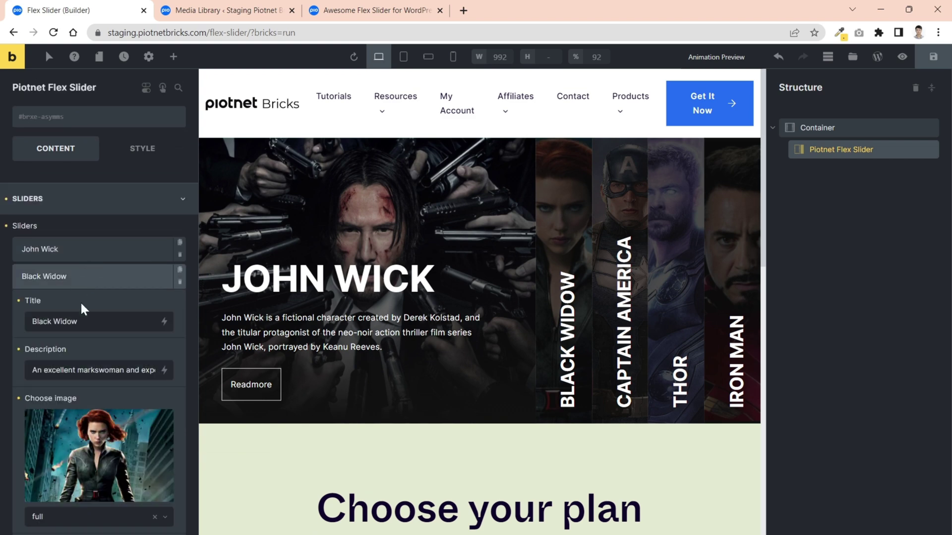
pyautogui.scroll(-3, 84, 308)
pyautogui.scroll(-1, 82, 349)
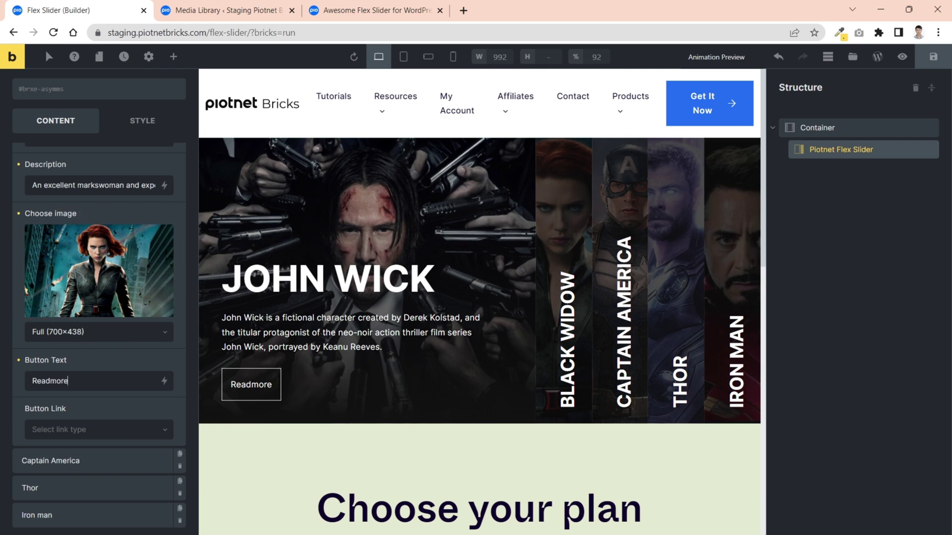
pyautogui.scroll(3, 86, 217)
# Add Readmore button text to the Captain America, Thor and Iron man slides.
pyautogui.click(87, 217)
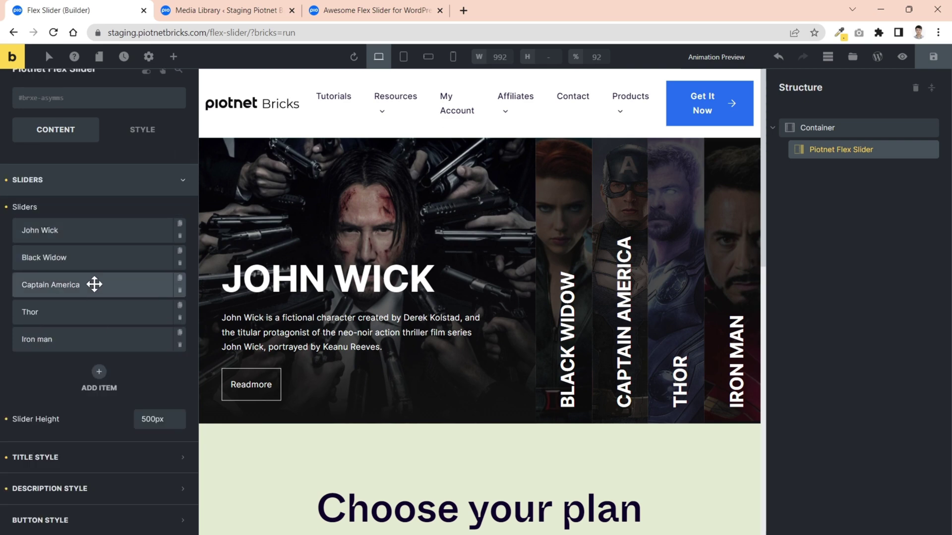
pyautogui.click(94, 283)
pyautogui.scroll(-3, 99, 280)
pyautogui.scroll(-1, 99, 298)
pyautogui.click(89, 344)
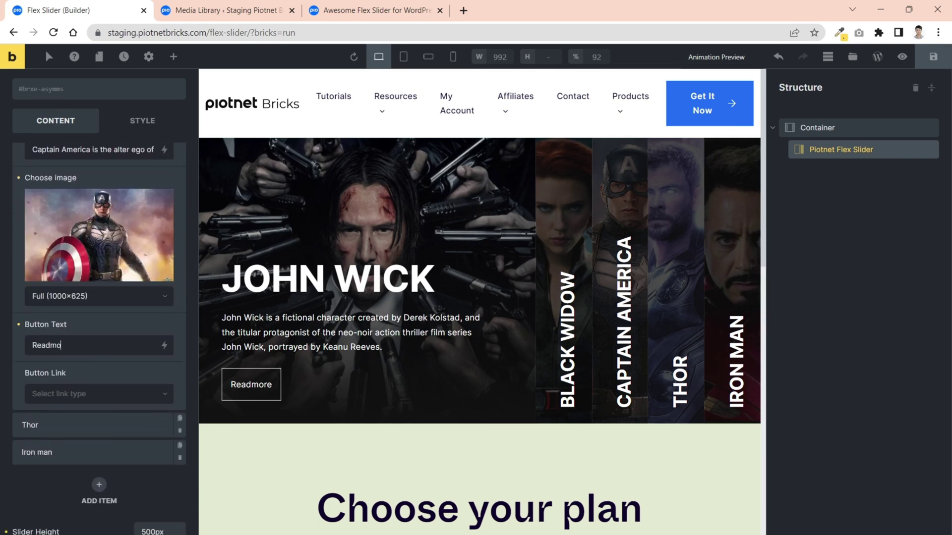
pyautogui.click(69, 425)
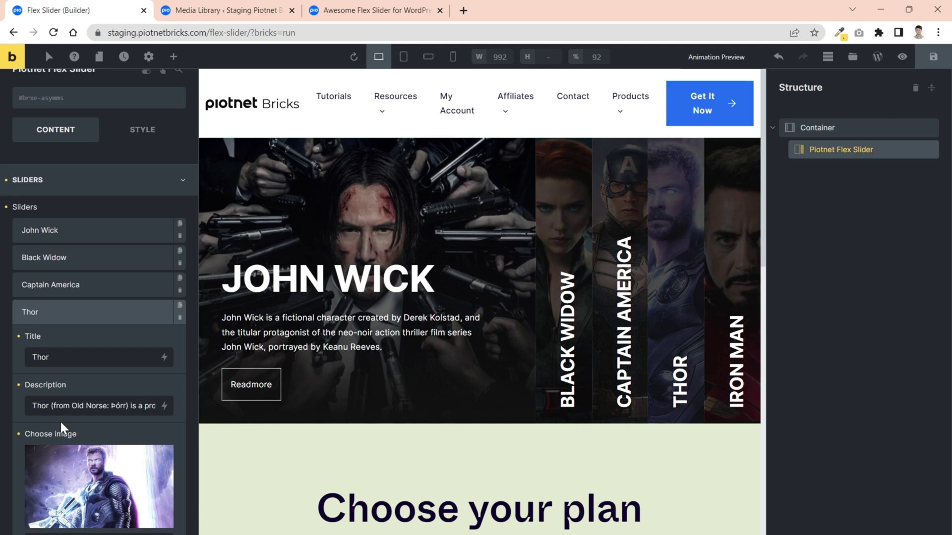
pyautogui.scroll(-3, 106, 350)
pyautogui.scroll(-2, 96, 387)
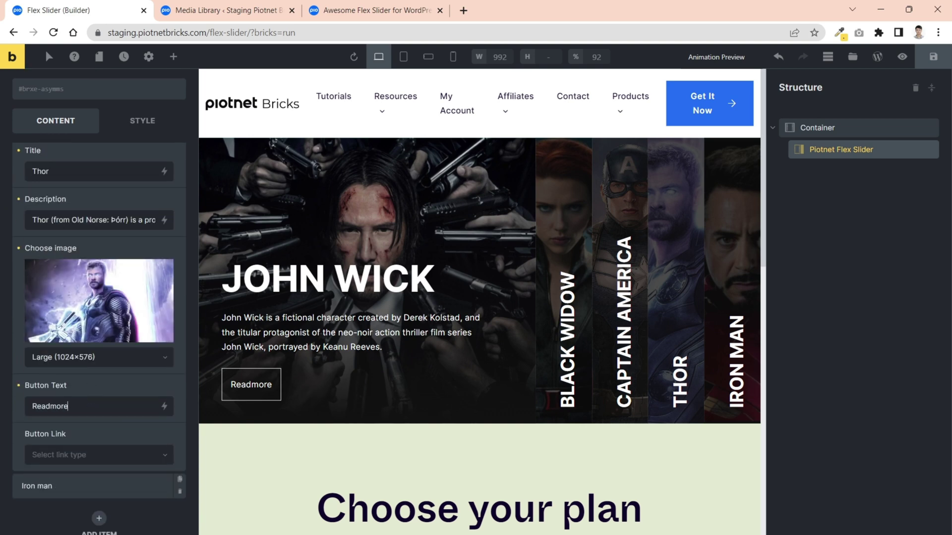
pyautogui.scroll(5, 157, 377)
pyautogui.scroll(5, 112, 223)
pyautogui.click(98, 249)
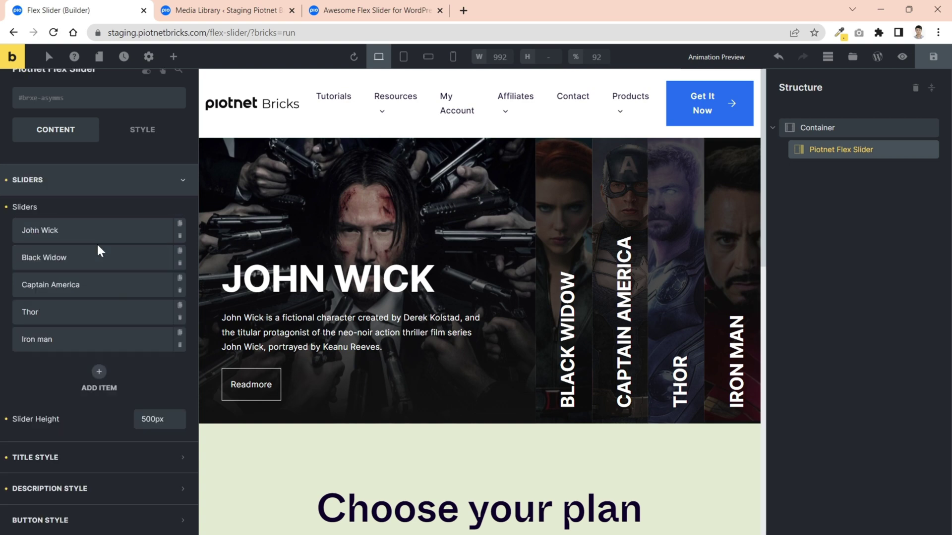
pyautogui.click(82, 342)
pyautogui.scroll(-4, 75, 387)
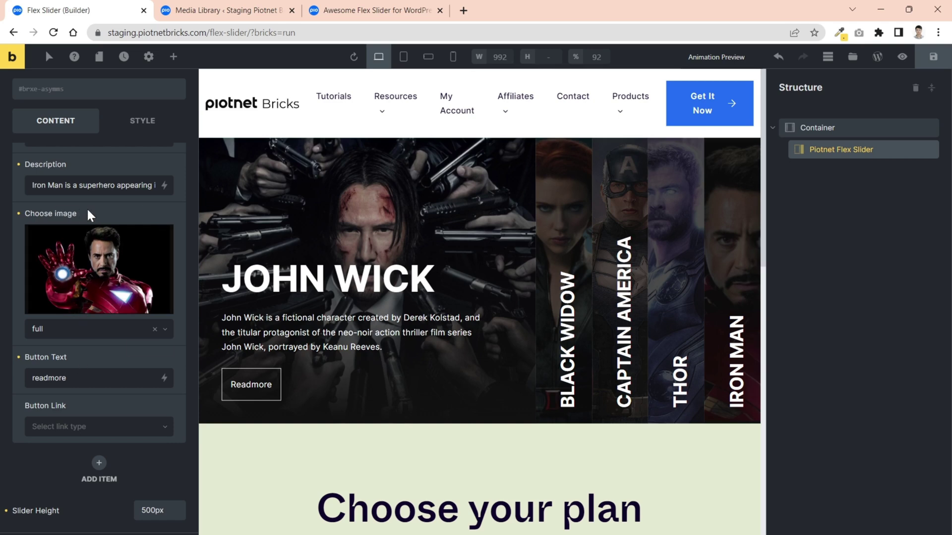
pyautogui.scroll(5, 89, 223)
pyautogui.scroll(2, 98, 232)
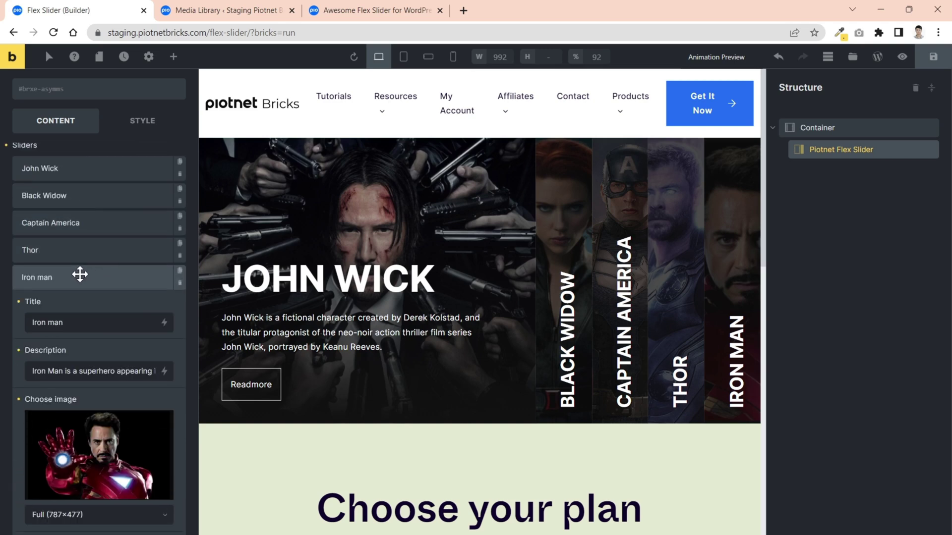
pyautogui.click(82, 272)
pyautogui.scroll(3, 82, 271)
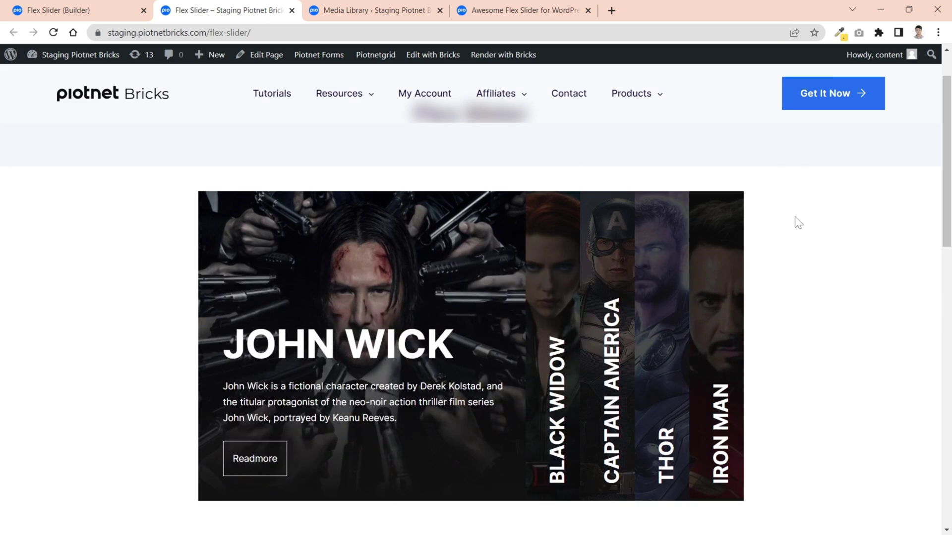
# Expand the Captain America panel on the live slider to show its title, description and Readmore button.
pyautogui.click(550, 287)
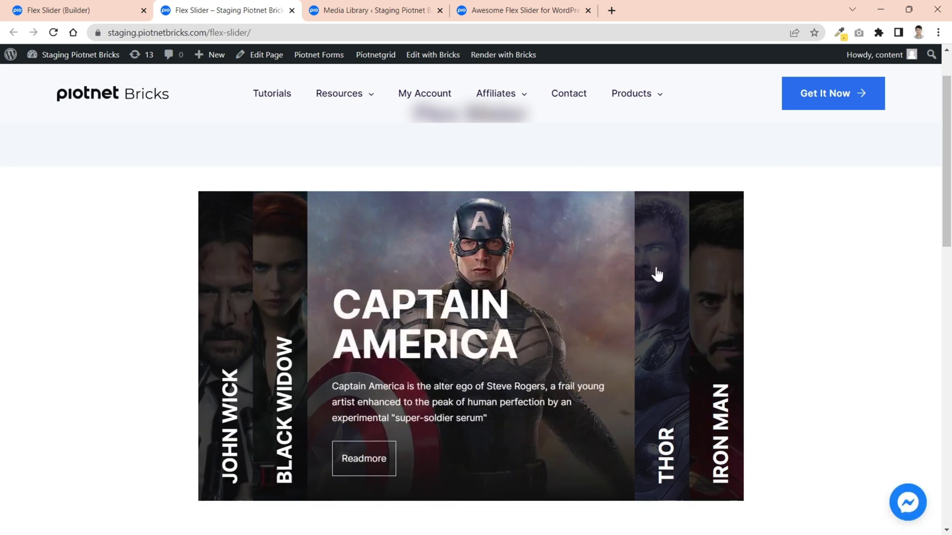